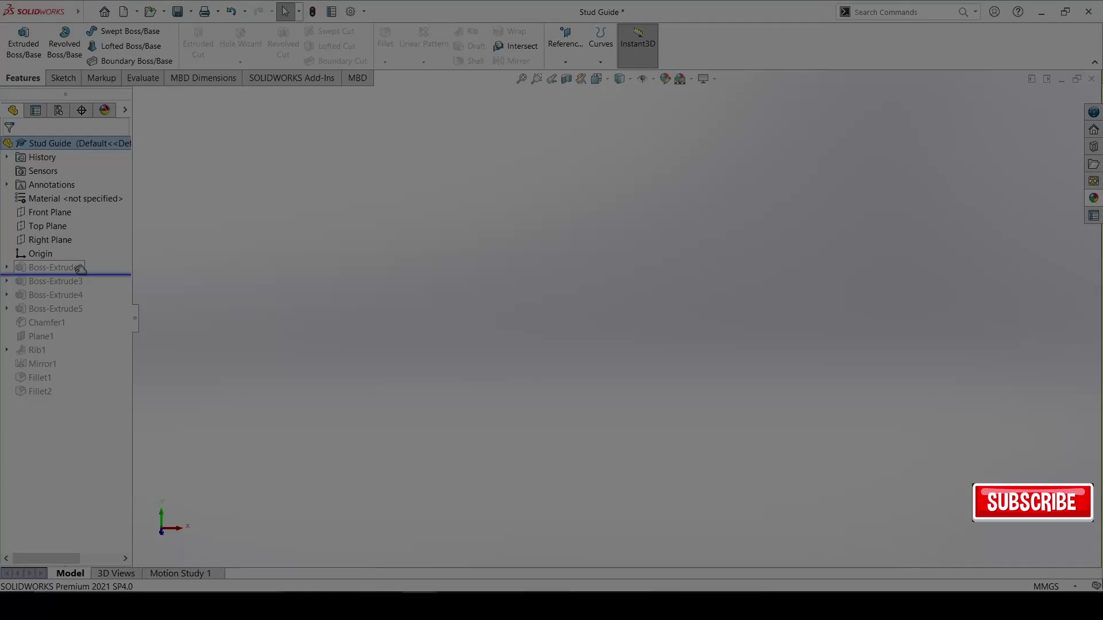
Roll the Stud Guide forward below Boss-Extrude2 and open its sketch for editing.
drag(80, 257, 80, 274)
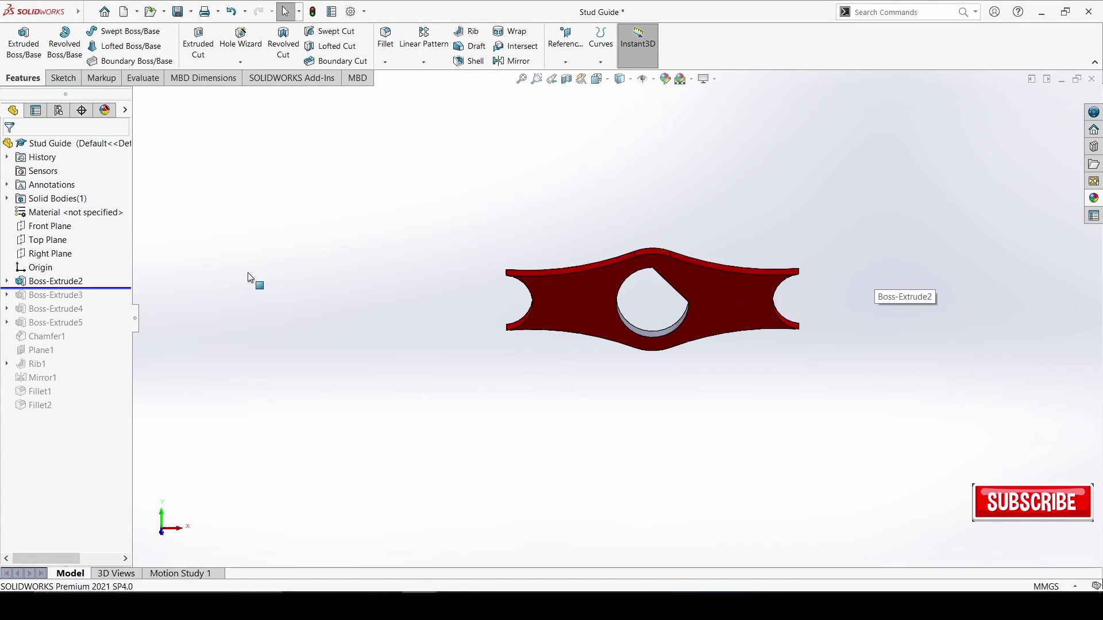
click(70, 281)
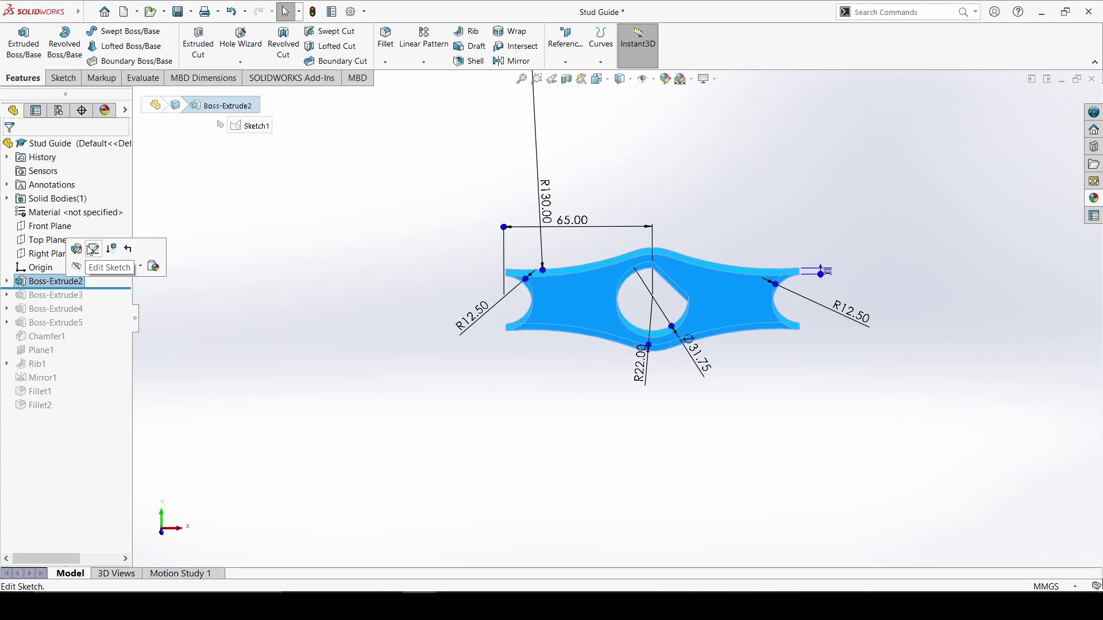
click(92, 249)
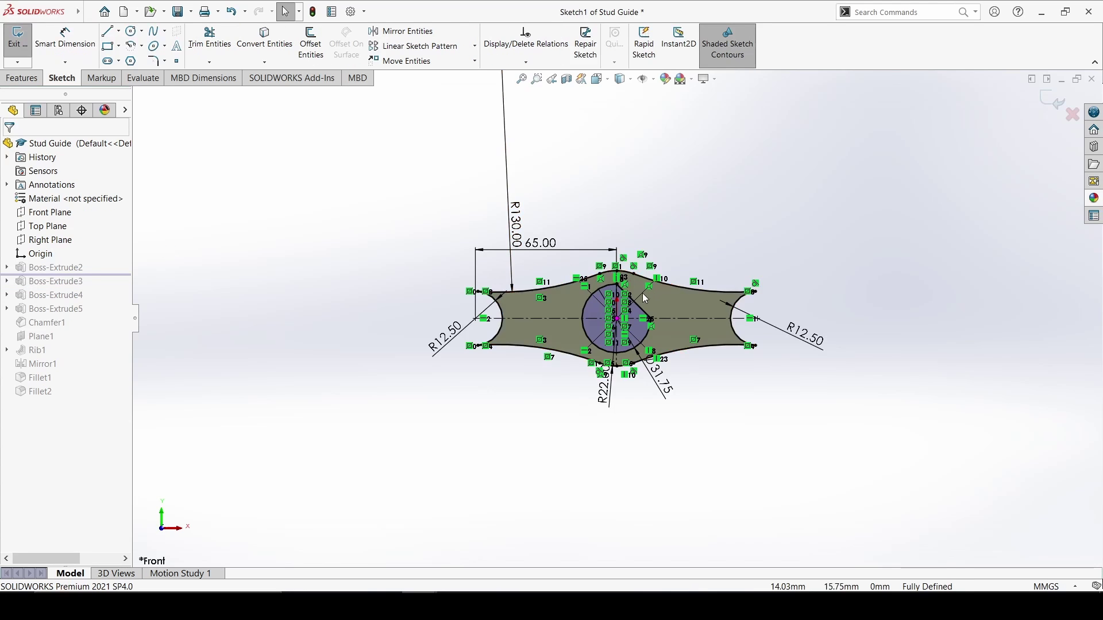
scroll(693, 333, down, 2)
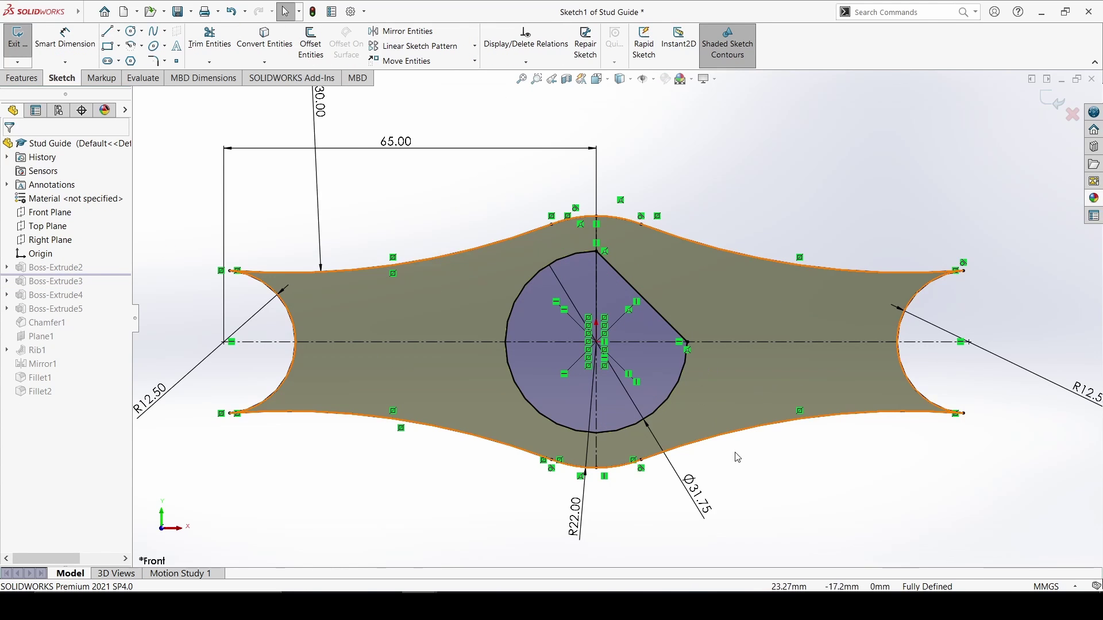
scroll(738, 457, up, 2)
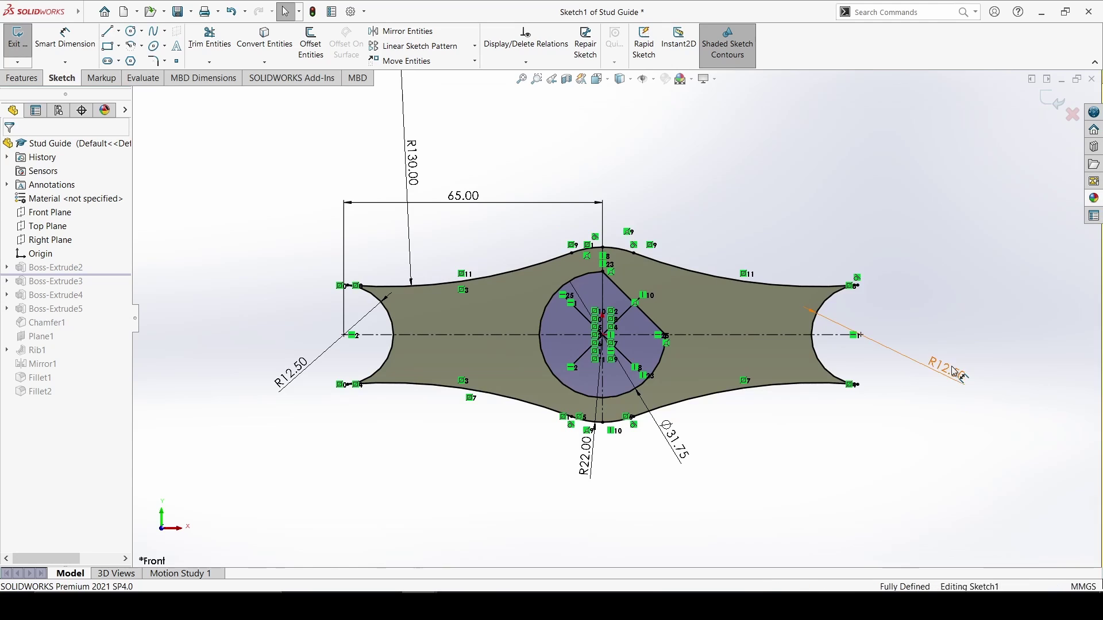
Inspect the sketch's two R12.50 end radii and the R22.00 dimension across the whole profile.
click(860, 335)
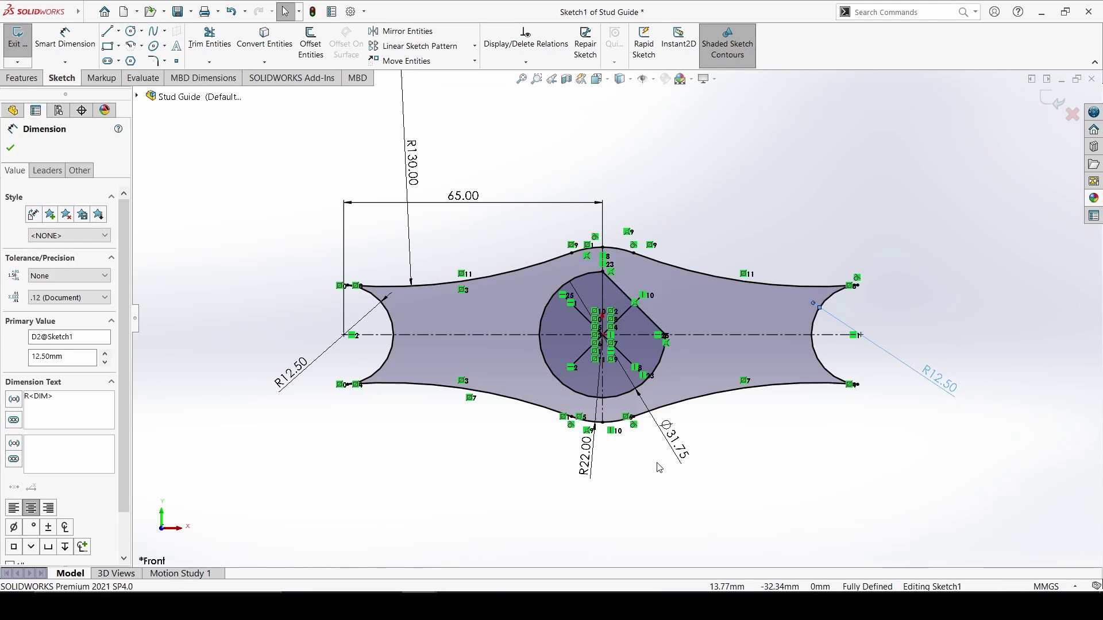
click(589, 465)
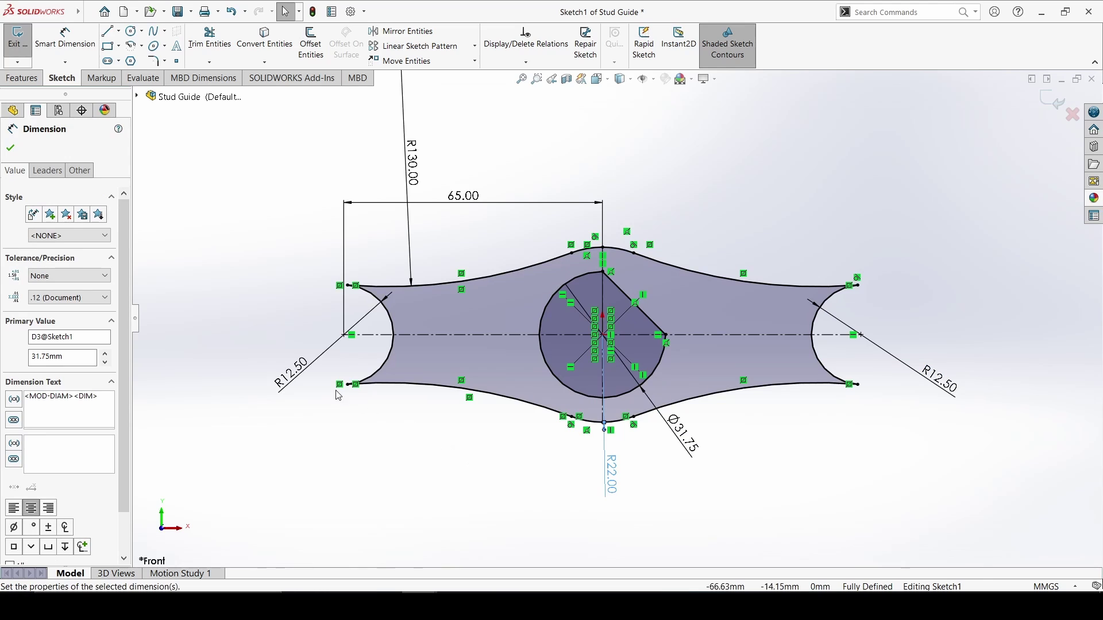
click(281, 368)
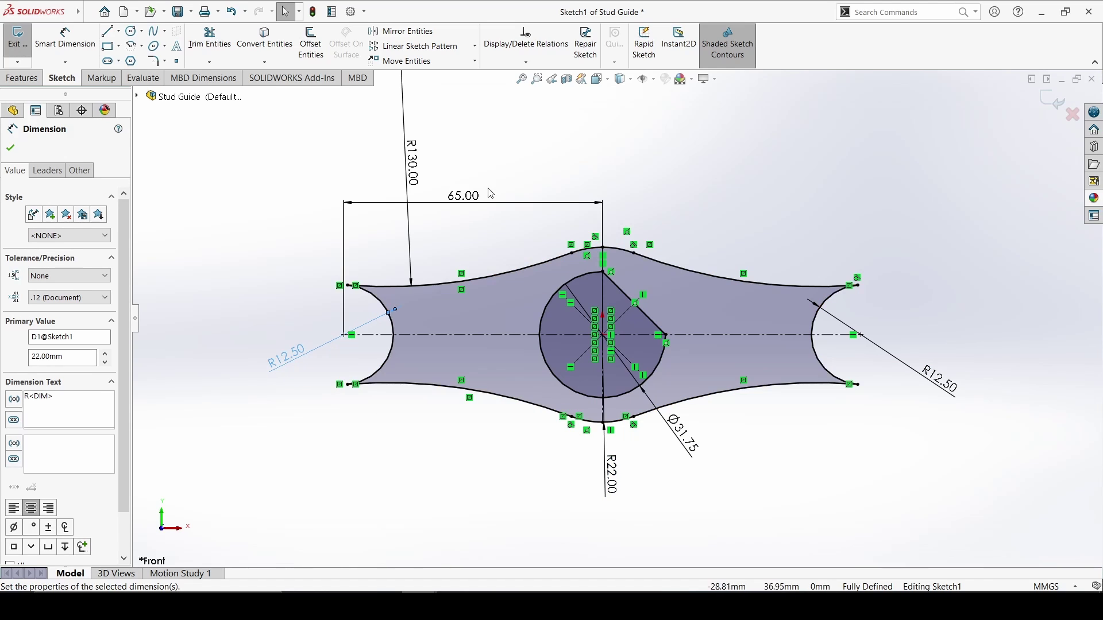
key(z)
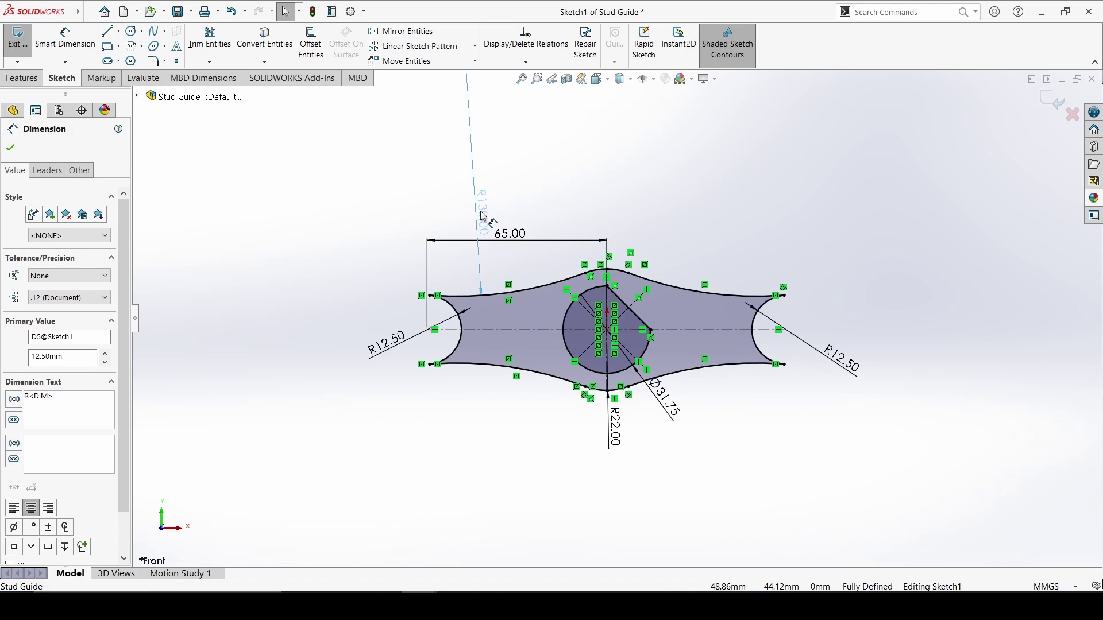
key(Escape)
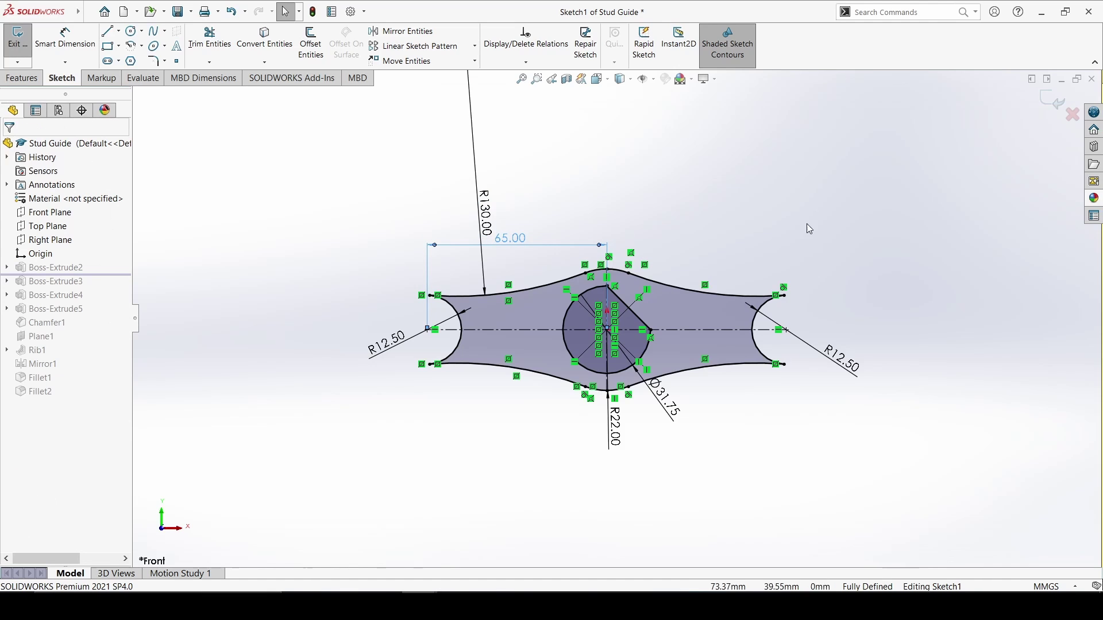
scroll(600, 290, up, 2)
scroll(597, 285, up, 2)
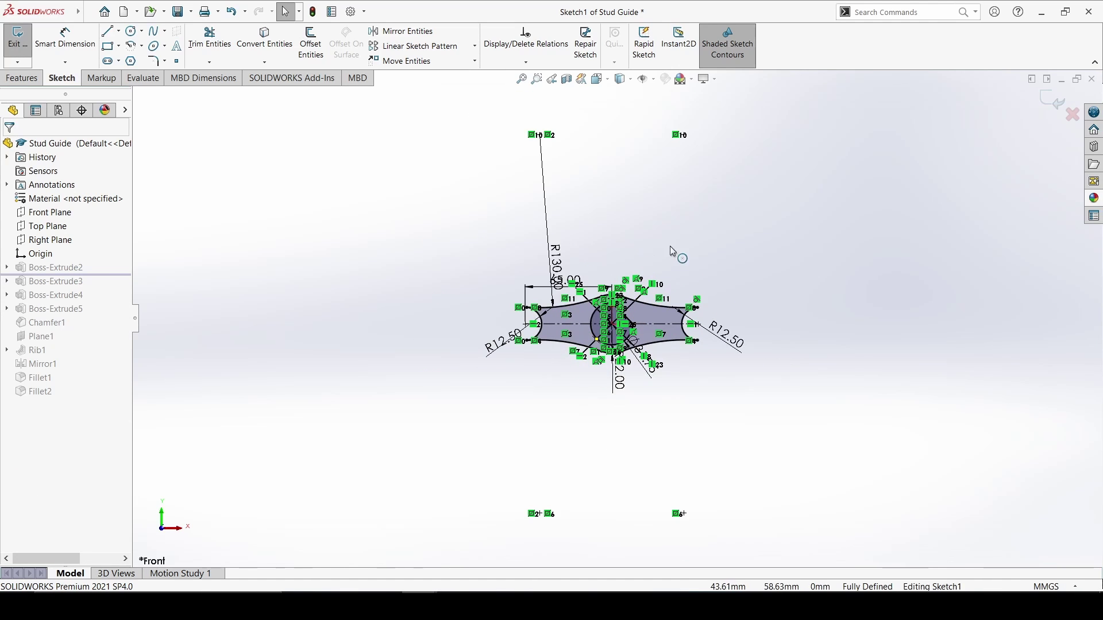
scroll(884, 218, down, 2)
scroll(224, 344, down, 1)
scroll(684, 411, down, 1)
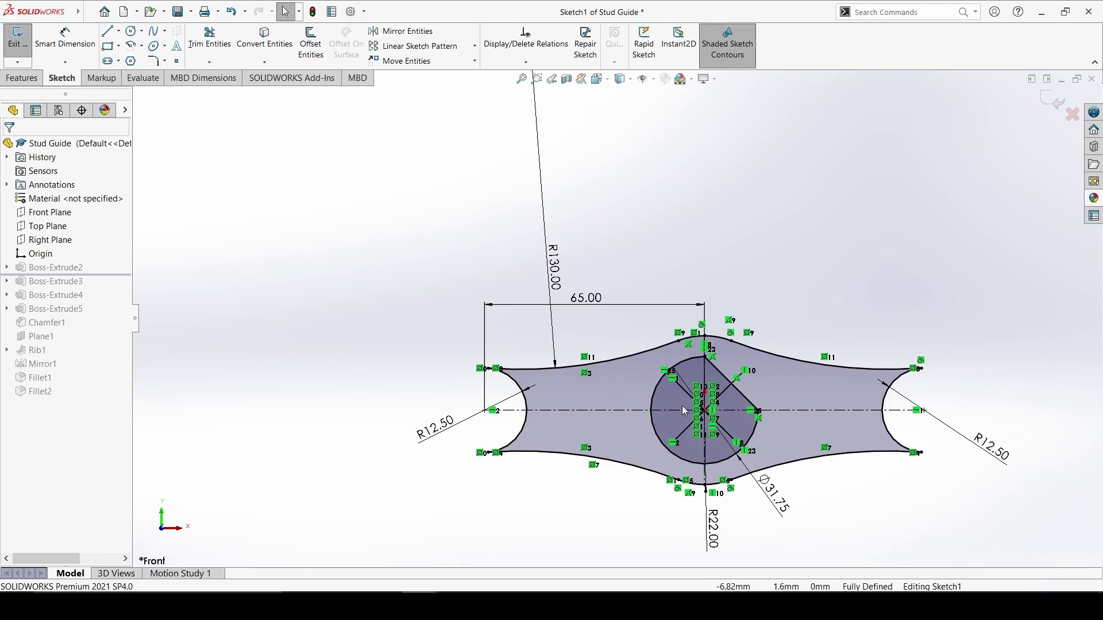
scroll(685, 411, down, 1)
scroll(824, 476, up, 2)
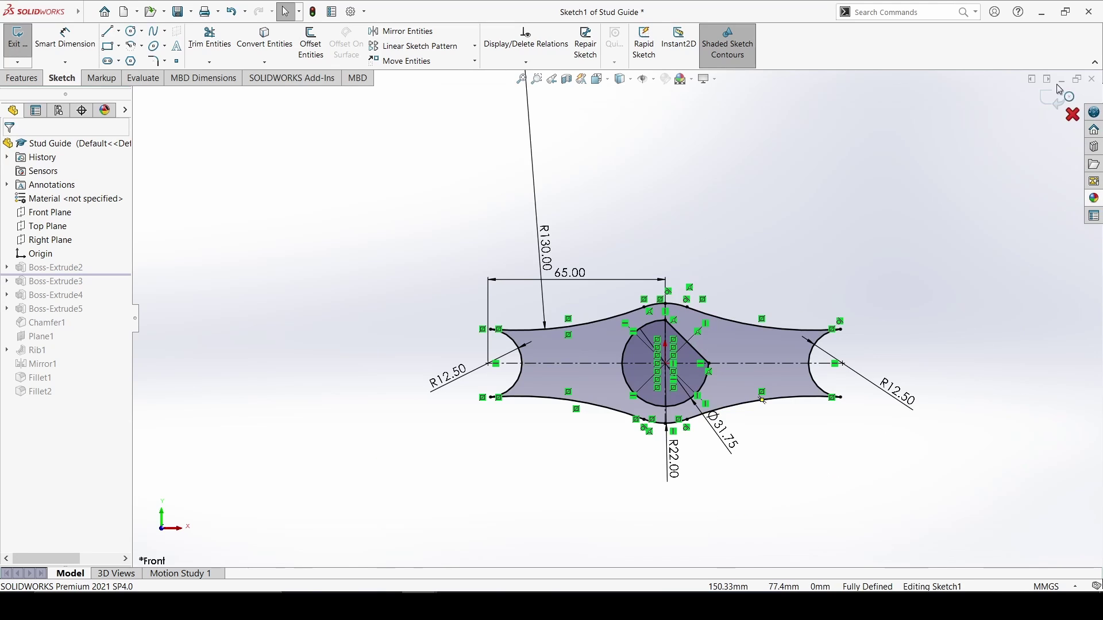
click(1046, 99)
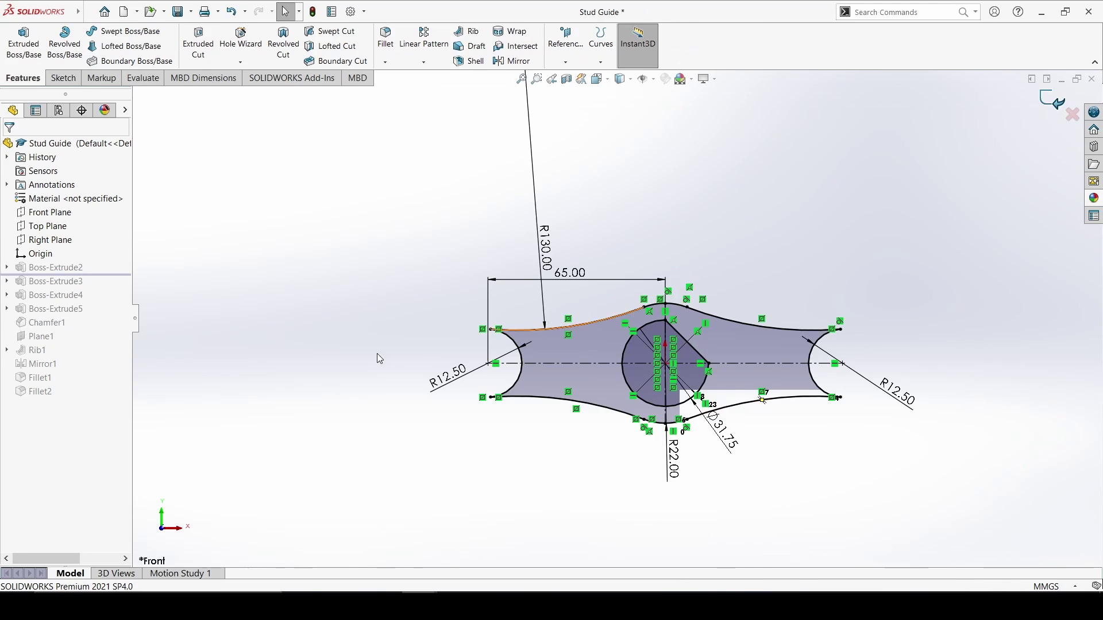
click(42, 283)
click(48, 246)
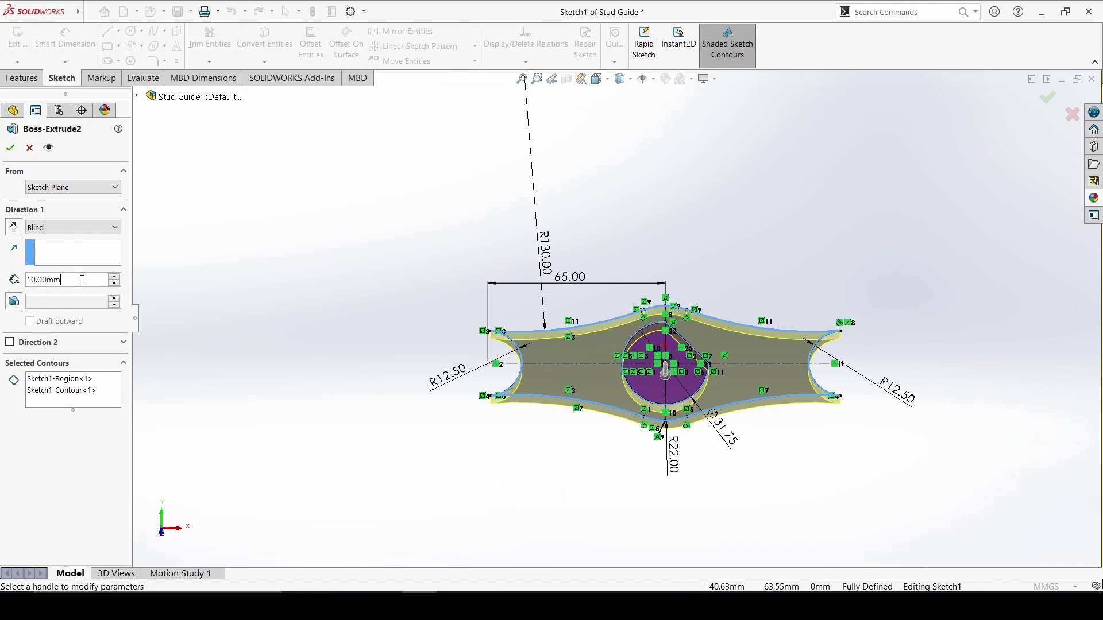
click(64, 379)
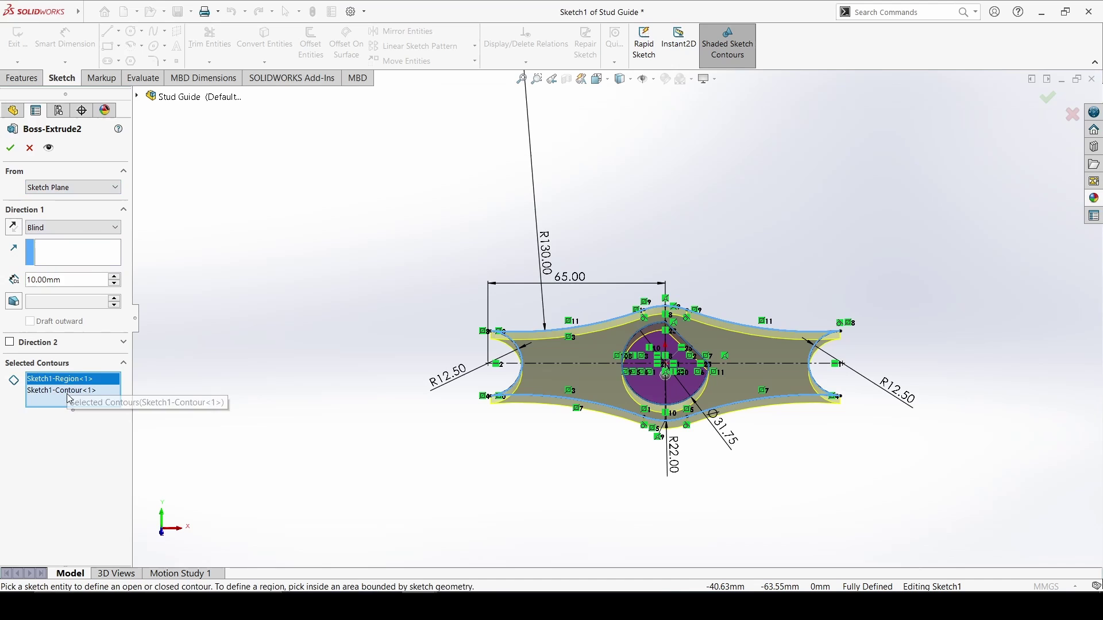
click(8, 148)
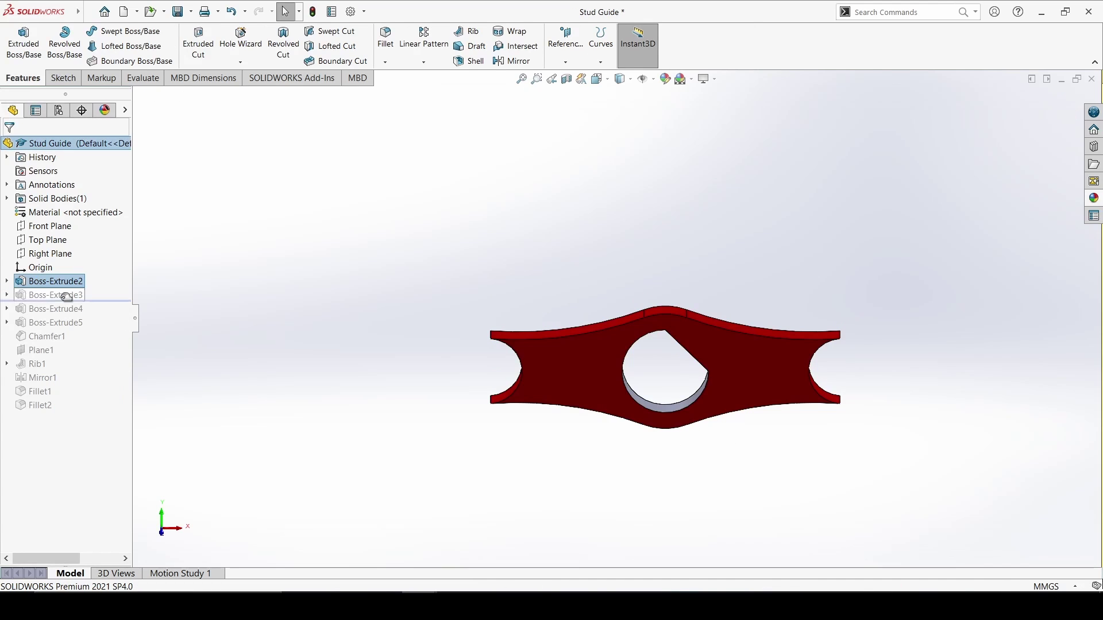
Roll forward below Boss-Extrude3 and open its Sketch3 for editing.
drag(61, 296, 61, 301)
click(68, 295)
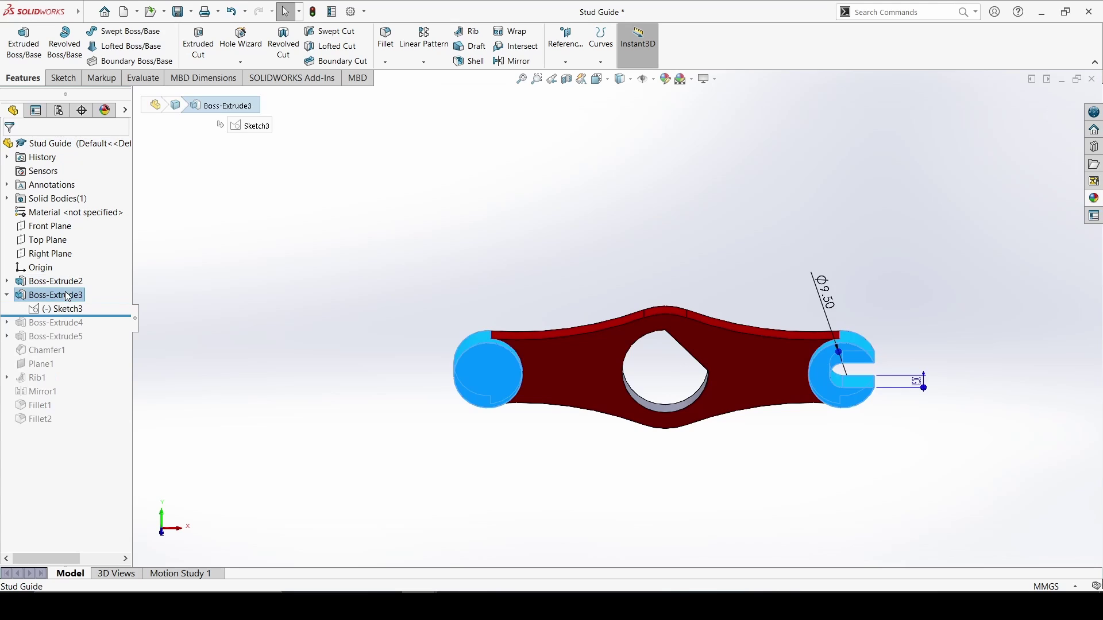
click(64, 310)
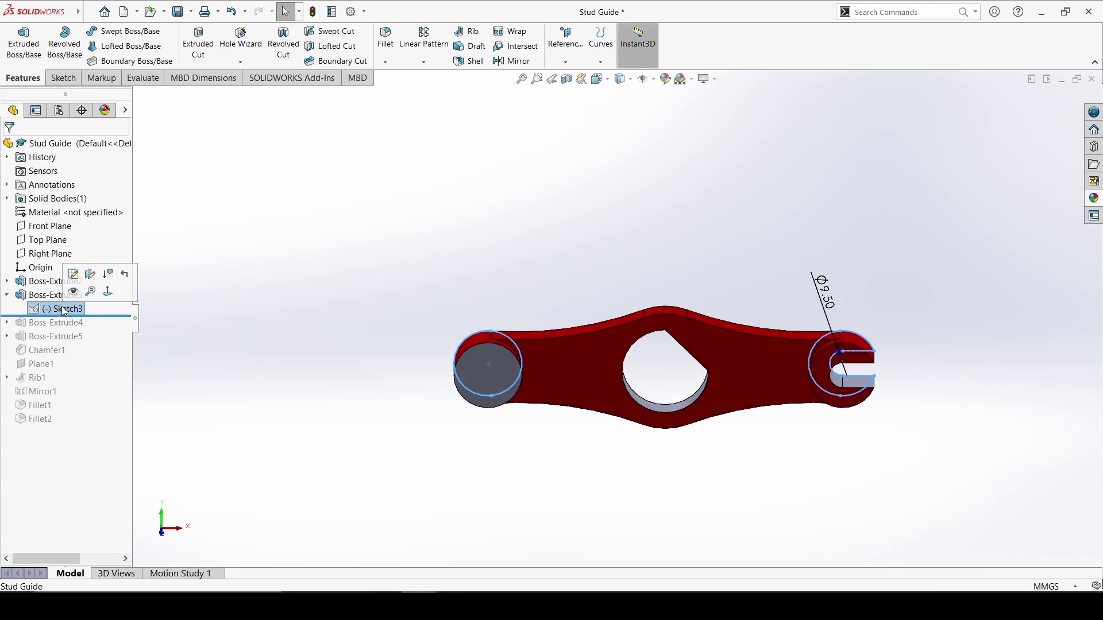
click(76, 274)
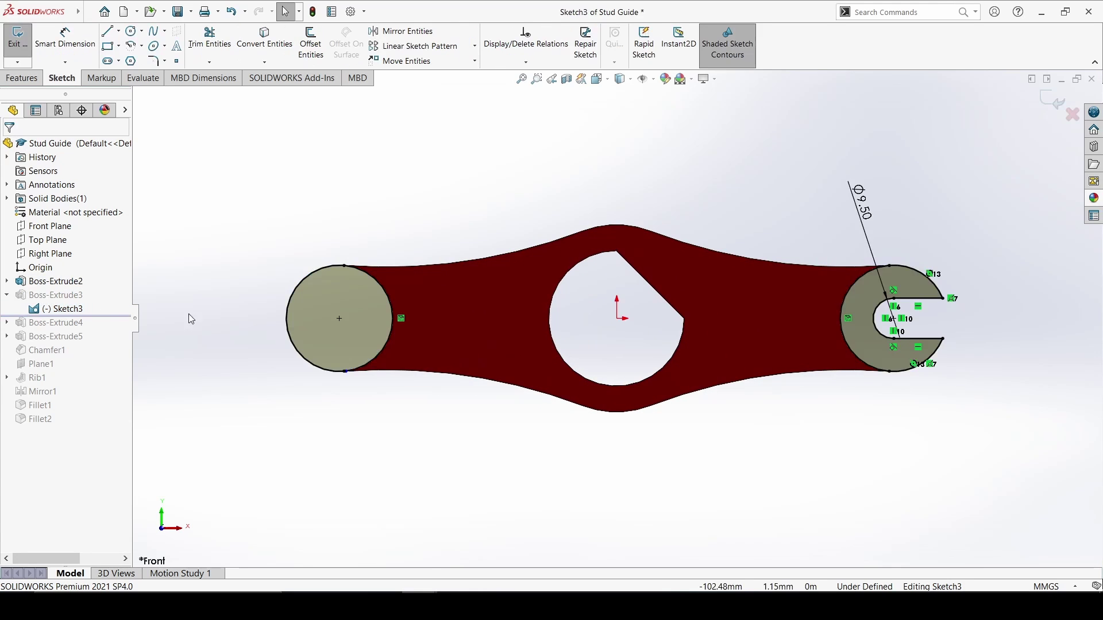
Check Sketch3's Ø9.50 slot diameter, then exit the sketch and rebuild the part.
key(z)
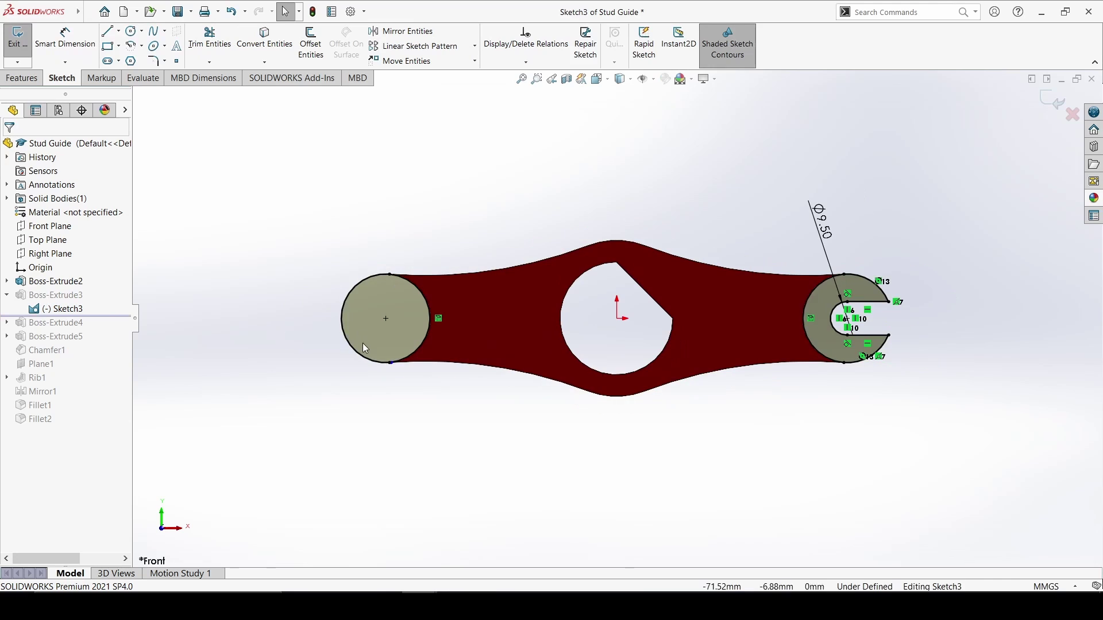
scroll(422, 315, down, 2)
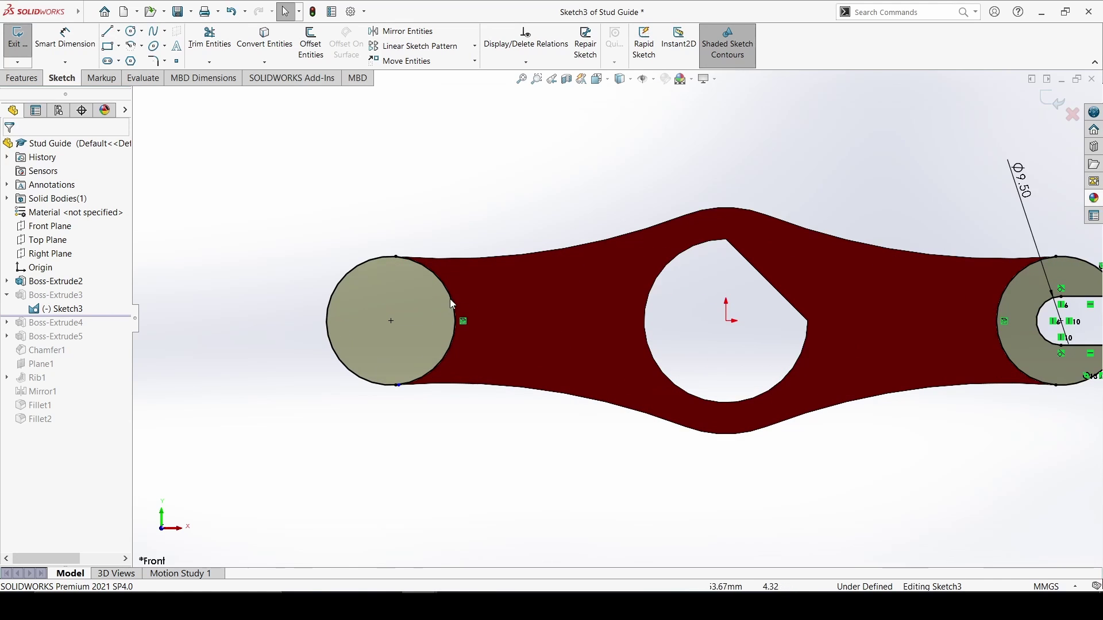
key(z)
scroll(917, 277, down, 3)
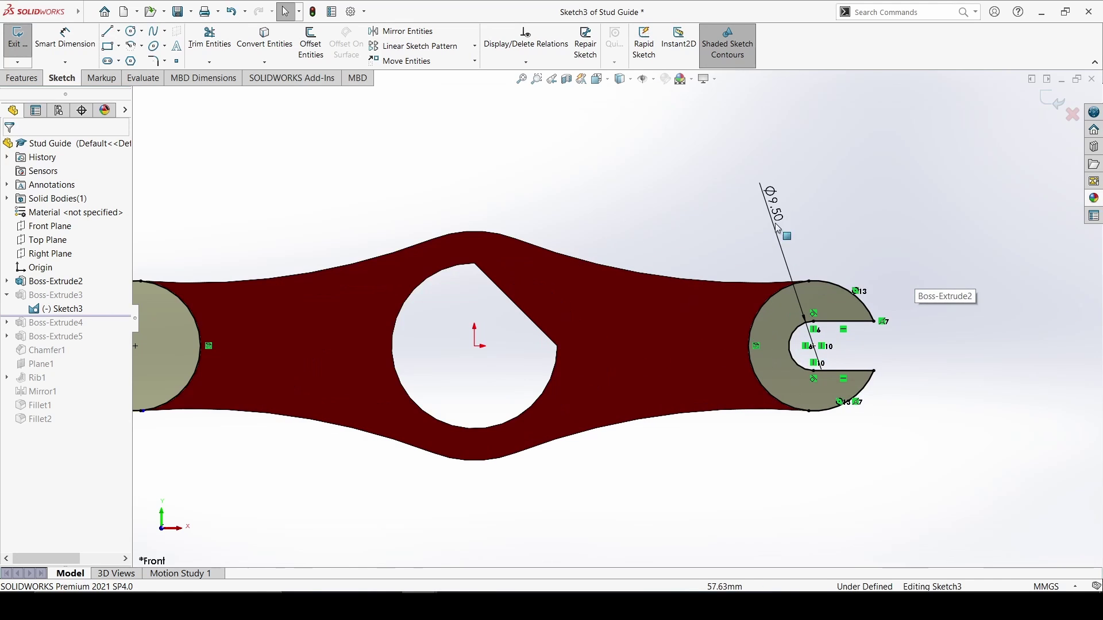
click(802, 336)
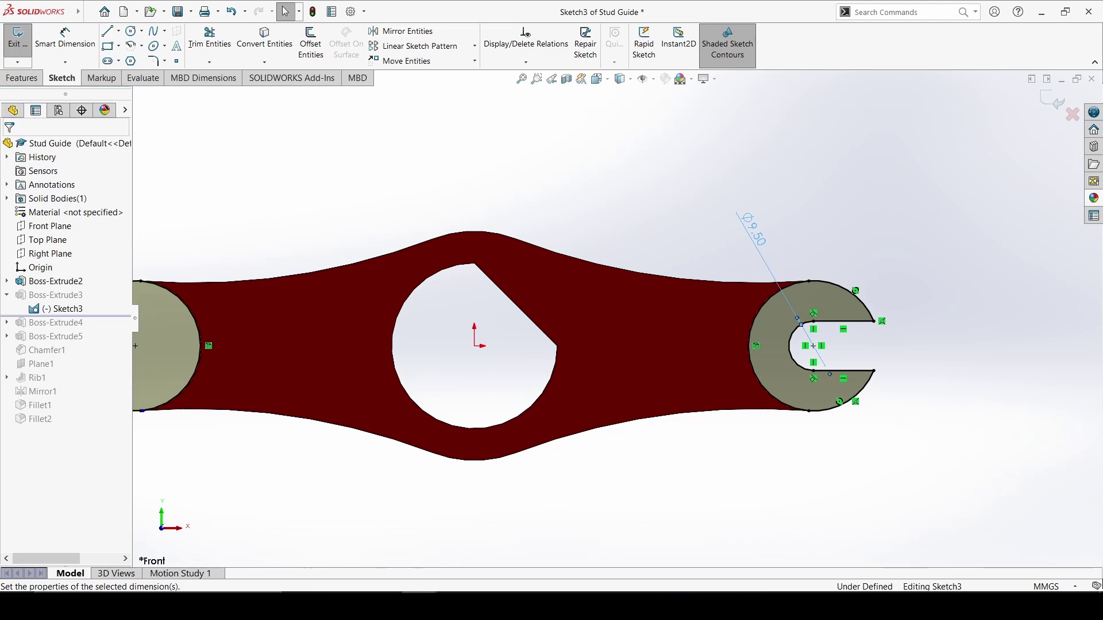
click(964, 199)
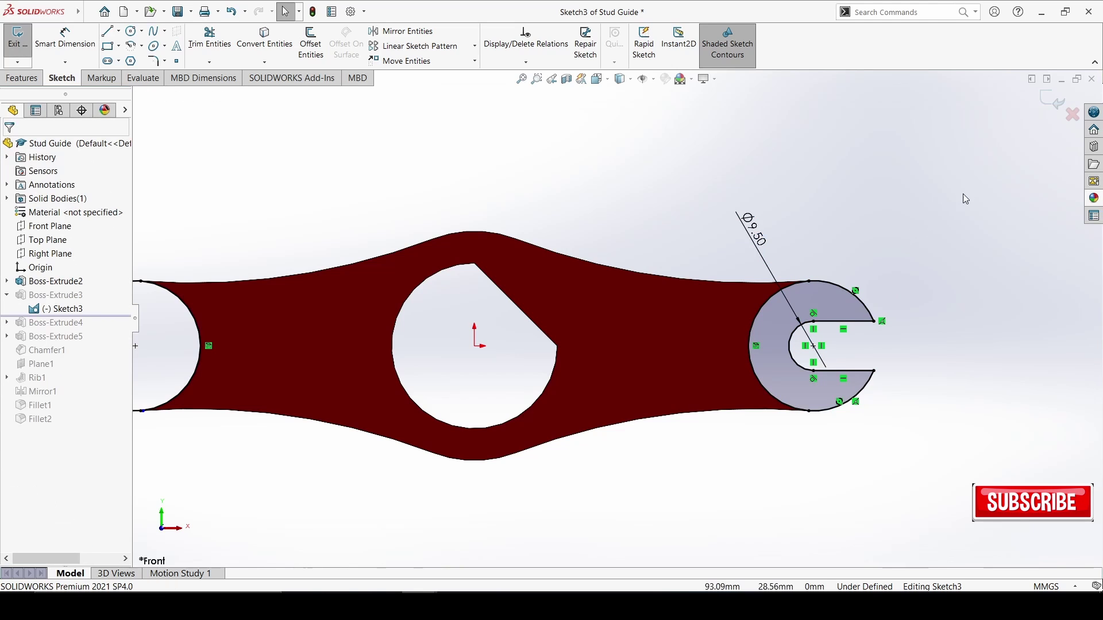
key(ctrl+b)
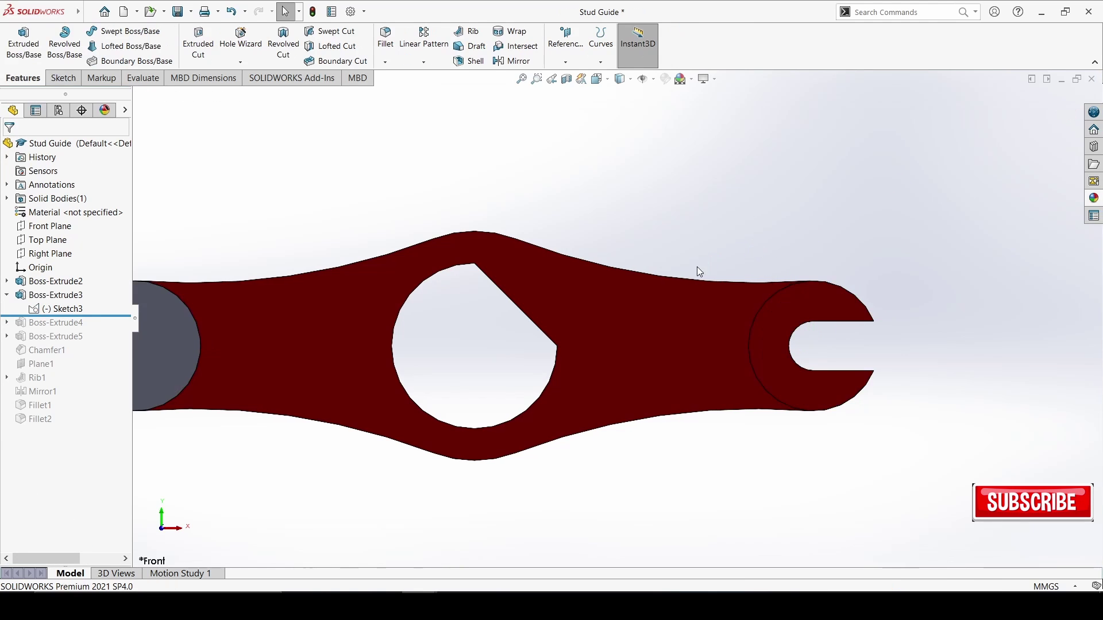
click(56, 295)
Review Boss-Extrude3's 15 mm blind extrusion of the two end-boss regions and accept it.
click(58, 268)
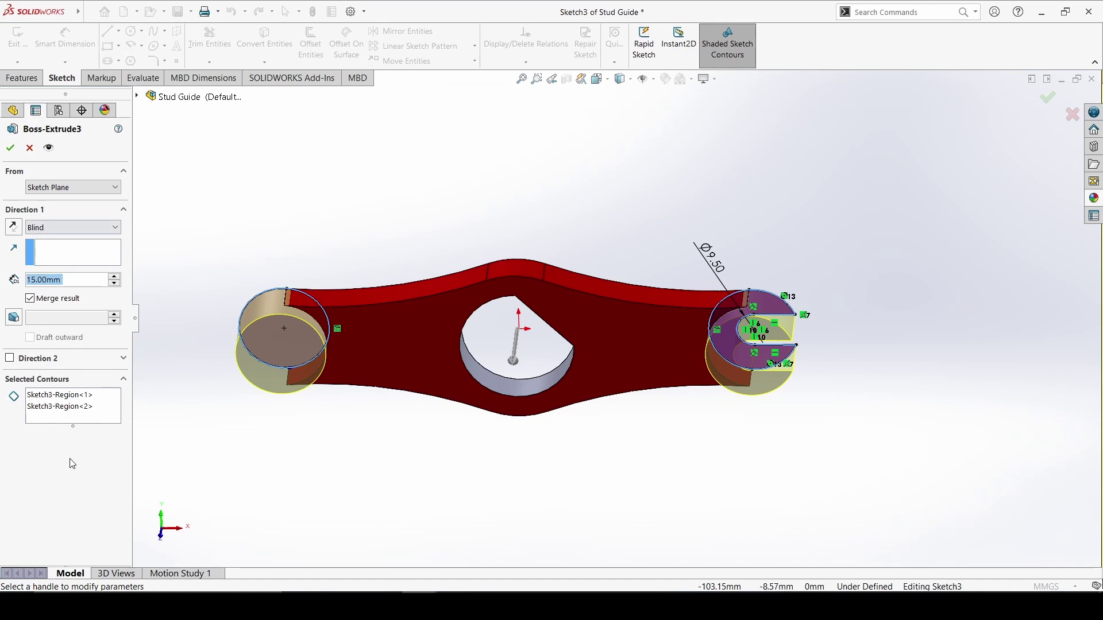
click(84, 405)
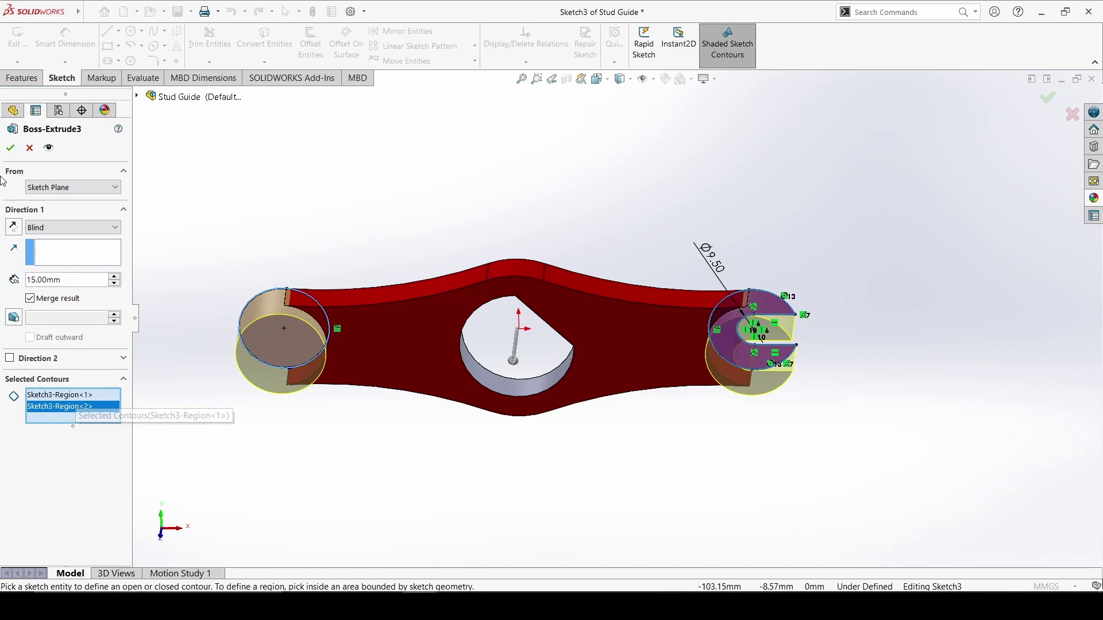
click(10, 149)
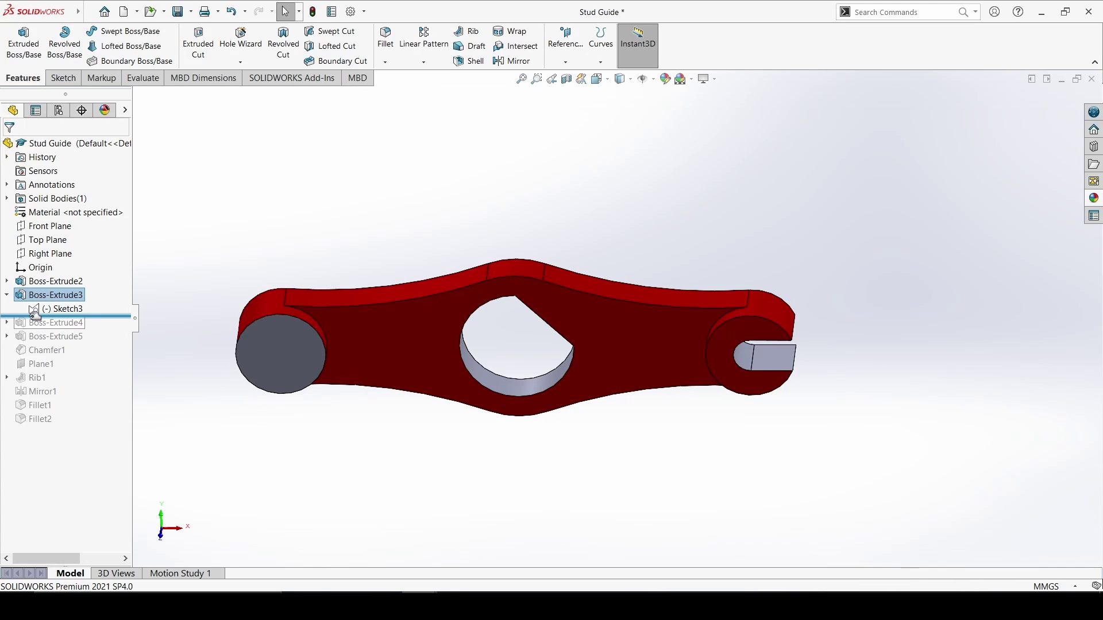
Roll forward below Boss-Extrude4 and check its sketch's 44 mm ring diameter.
drag(34, 315, 35, 325)
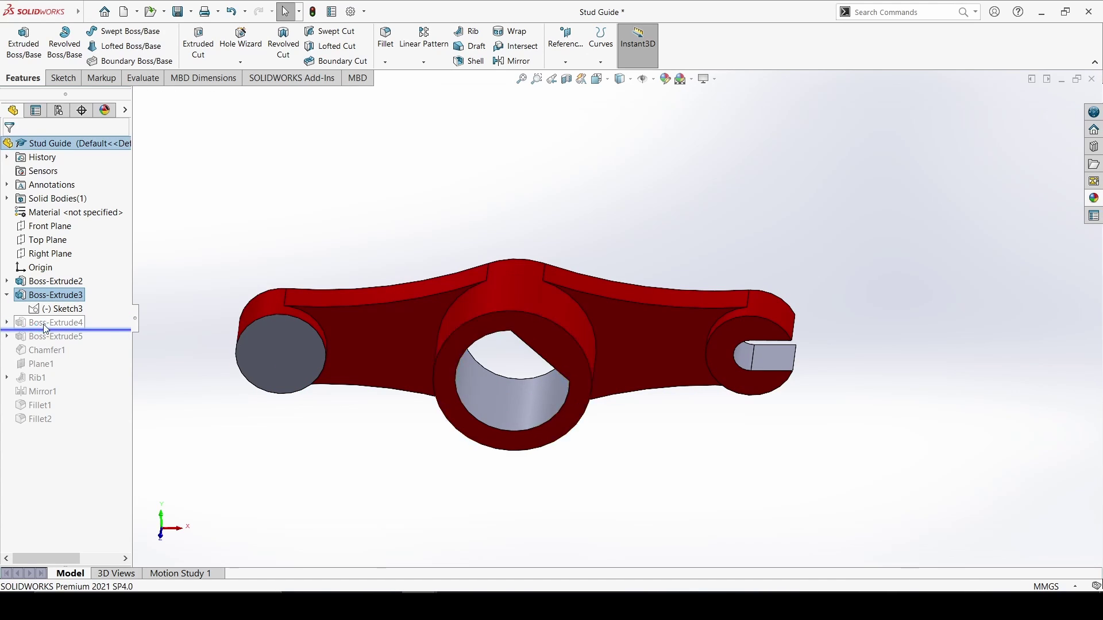
click(55, 322)
click(71, 288)
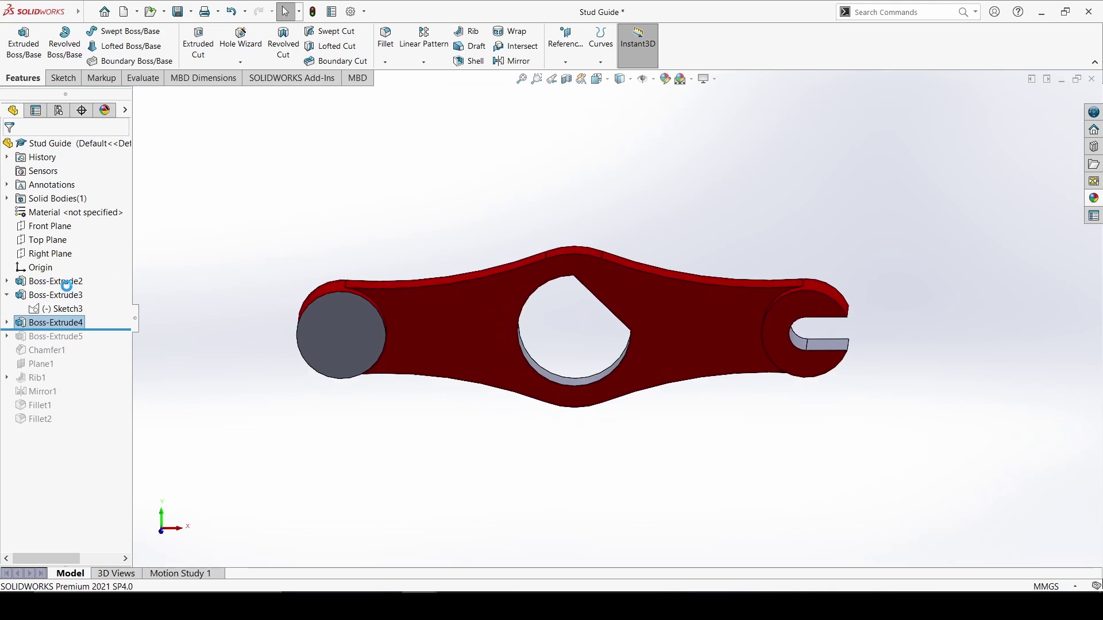
scroll(715, 479, down, 2)
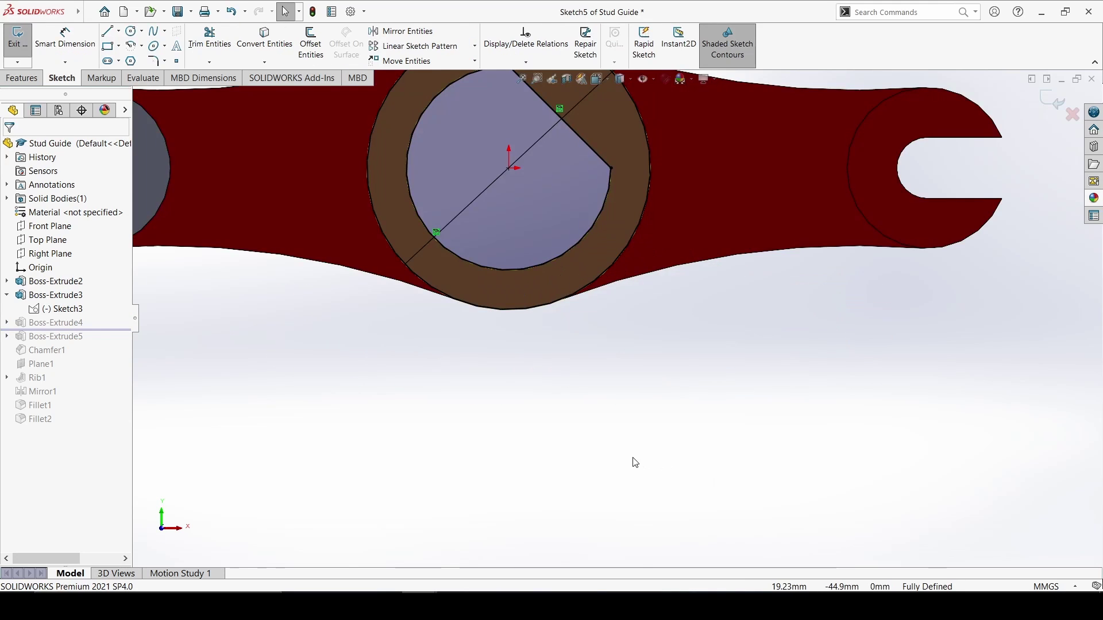
scroll(546, 446, up, 1)
scroll(576, 320, up, 1)
scroll(560, 183, up, 2)
scroll(560, 183, down, 1)
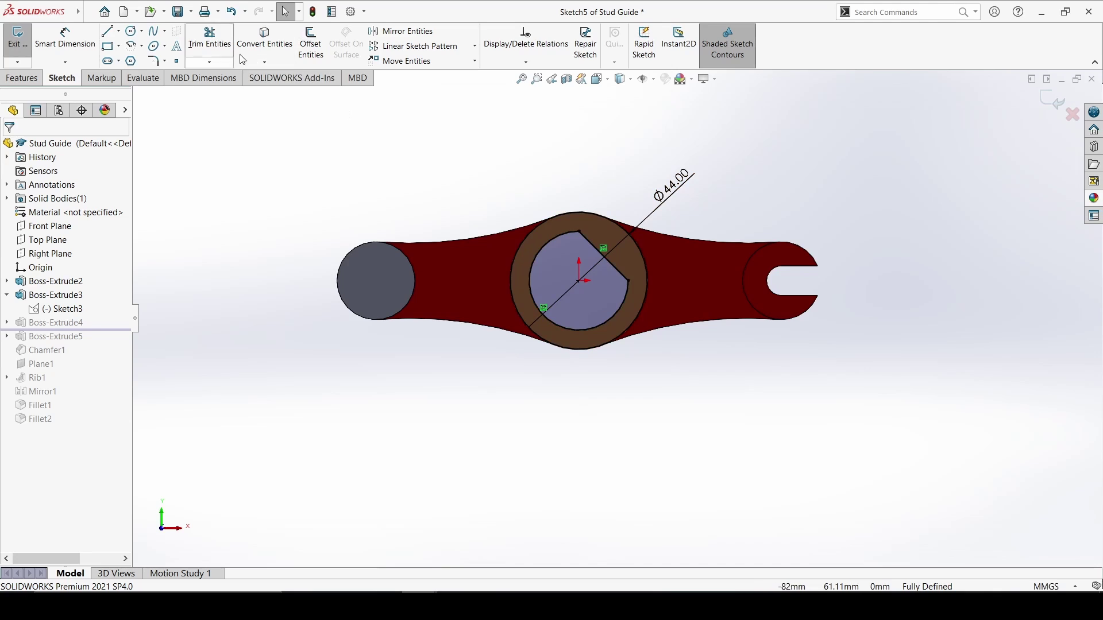
click(686, 176)
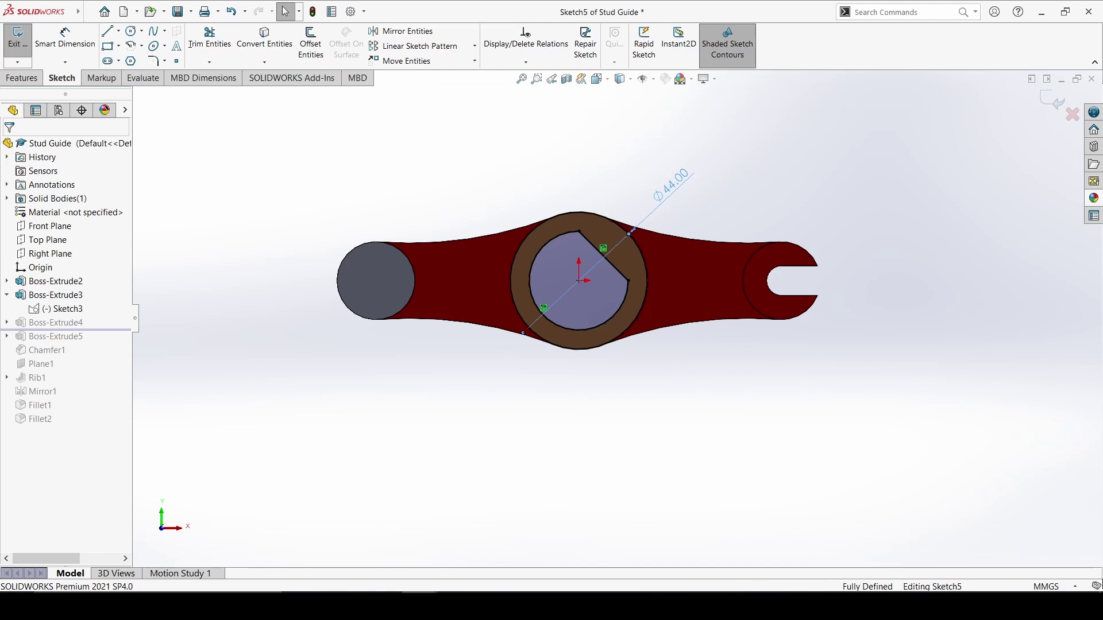
click(309, 282)
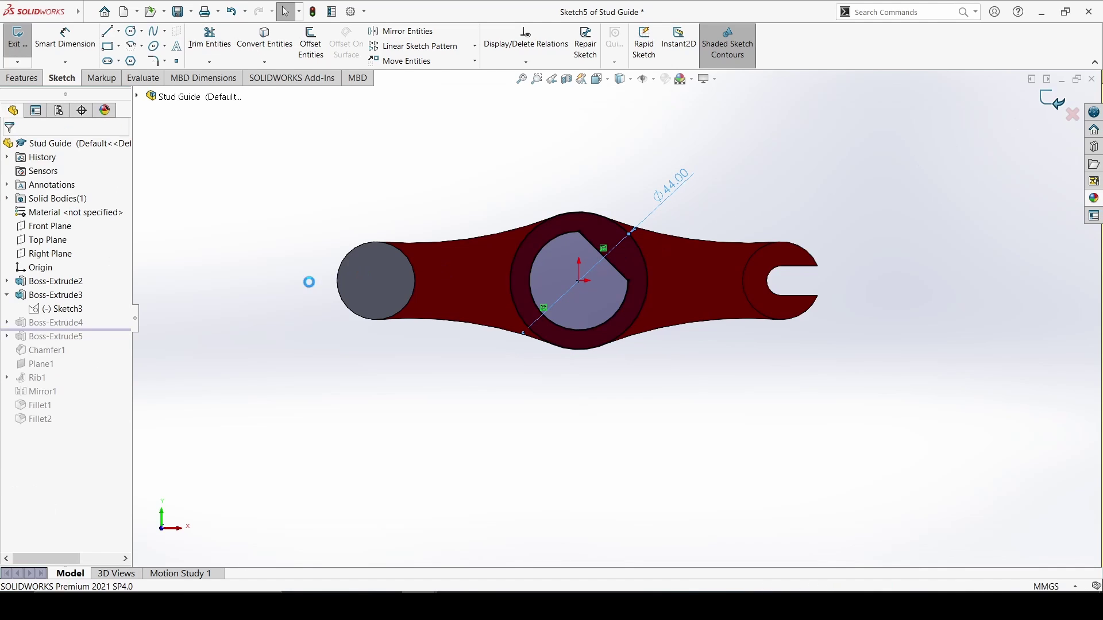
click(86, 322)
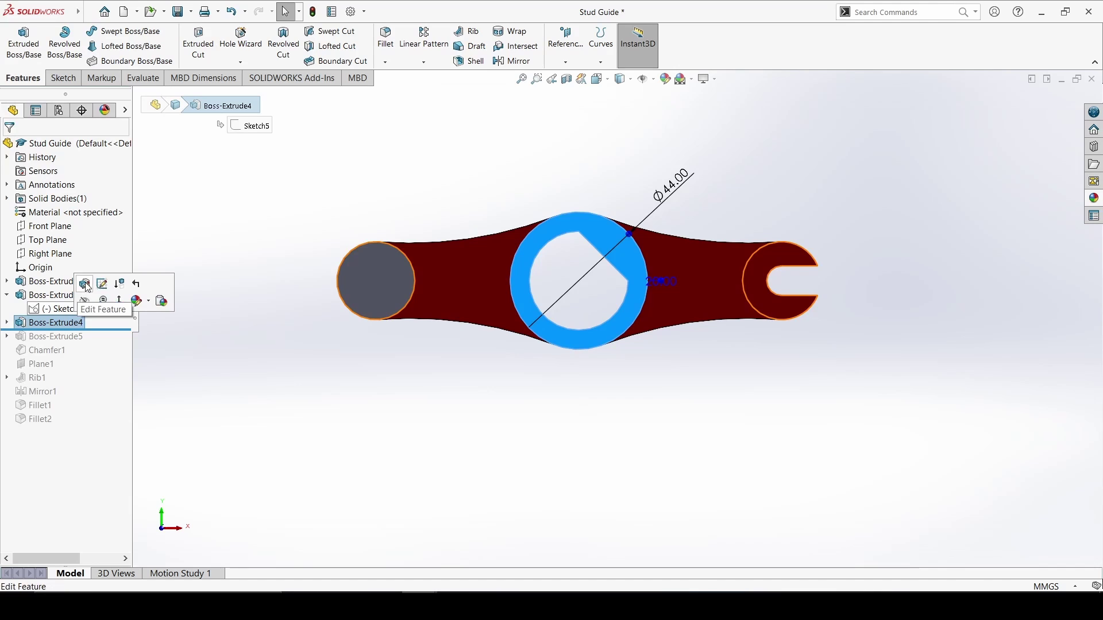
Accept Boss-Extrude4's 20 mm extrusion unchanged and roll forward past Boss-Extrude5.
click(85, 284)
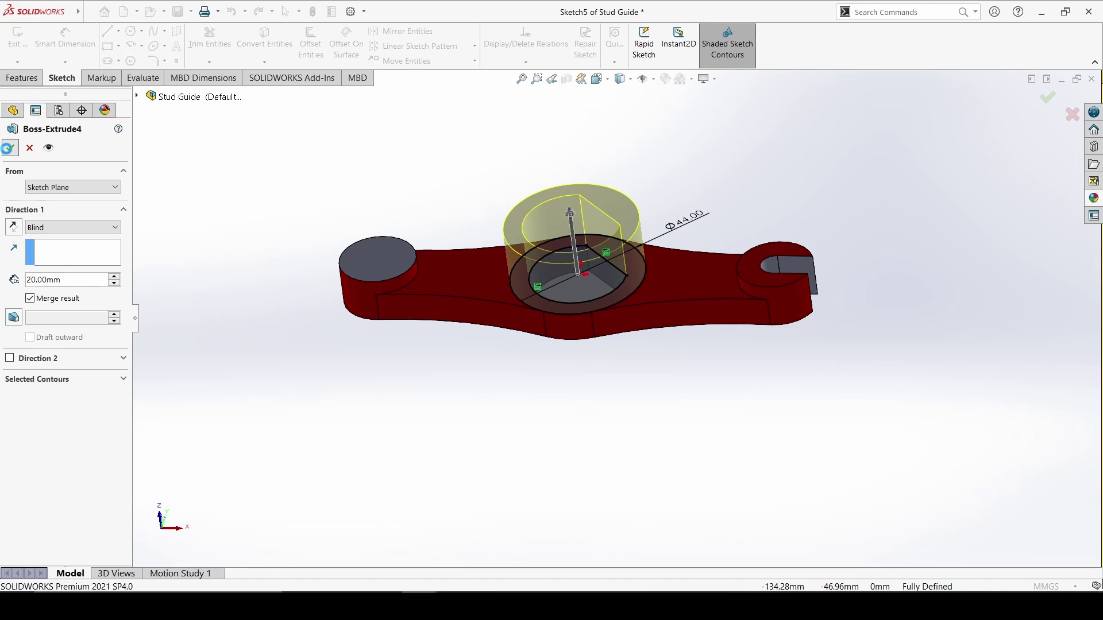
key(Return)
drag(45, 325, 58, 345)
click(56, 336)
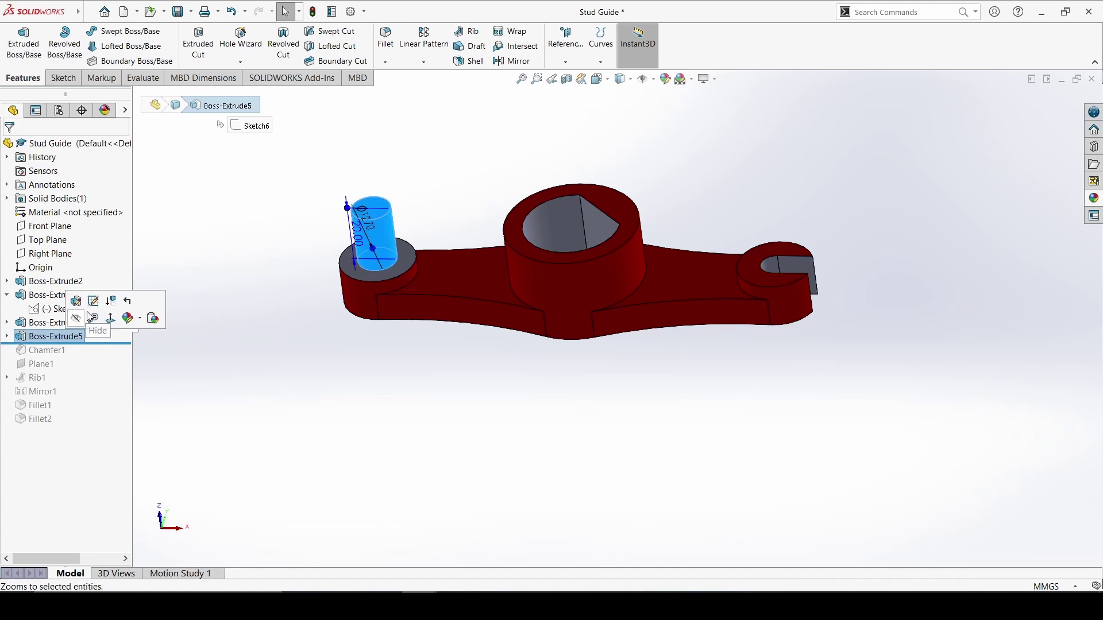
click(93, 302)
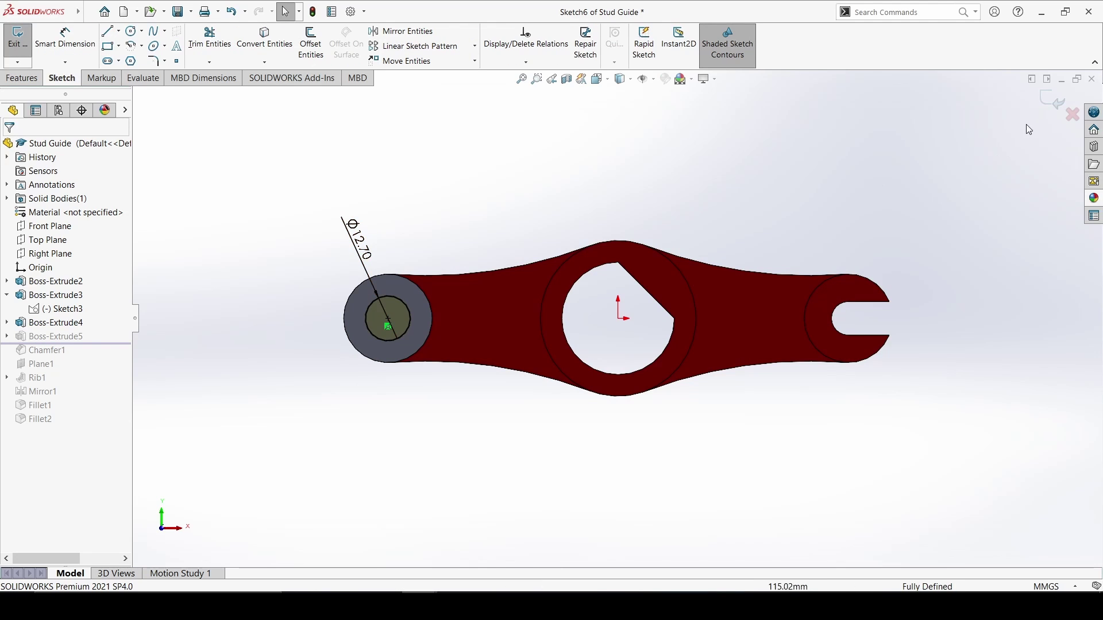
click(1051, 101)
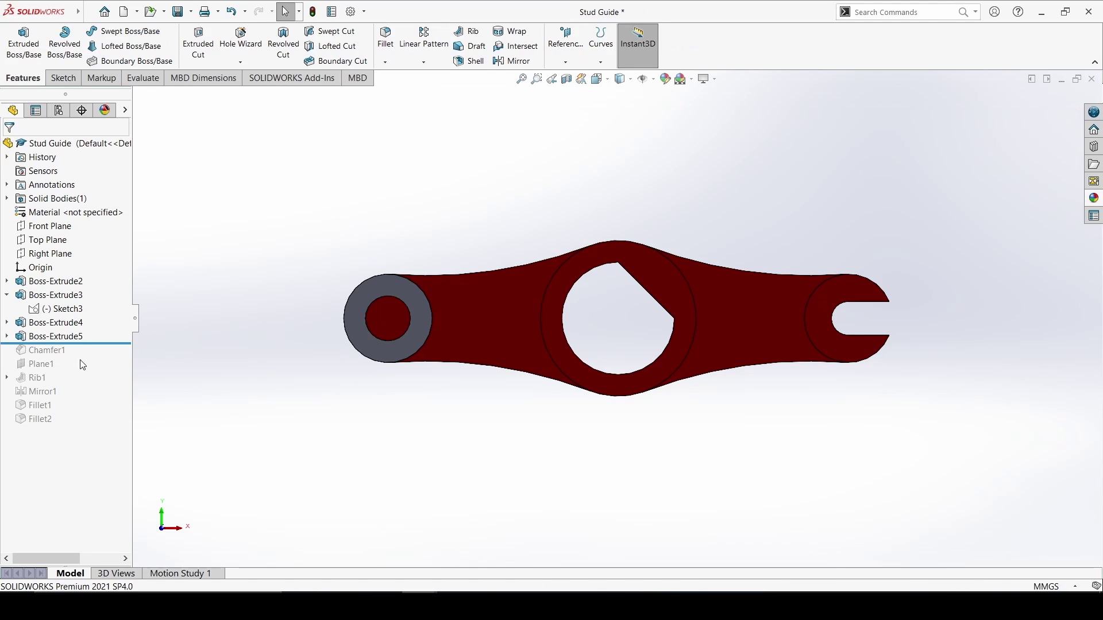
click(74, 337)
click(80, 295)
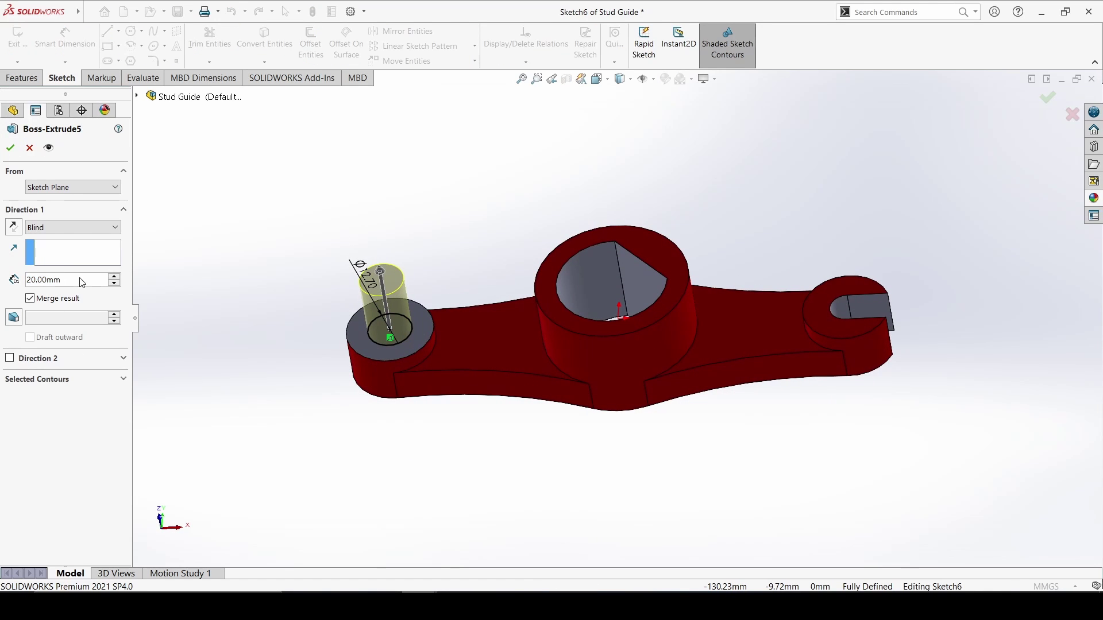
double_click(61, 280)
click(10, 148)
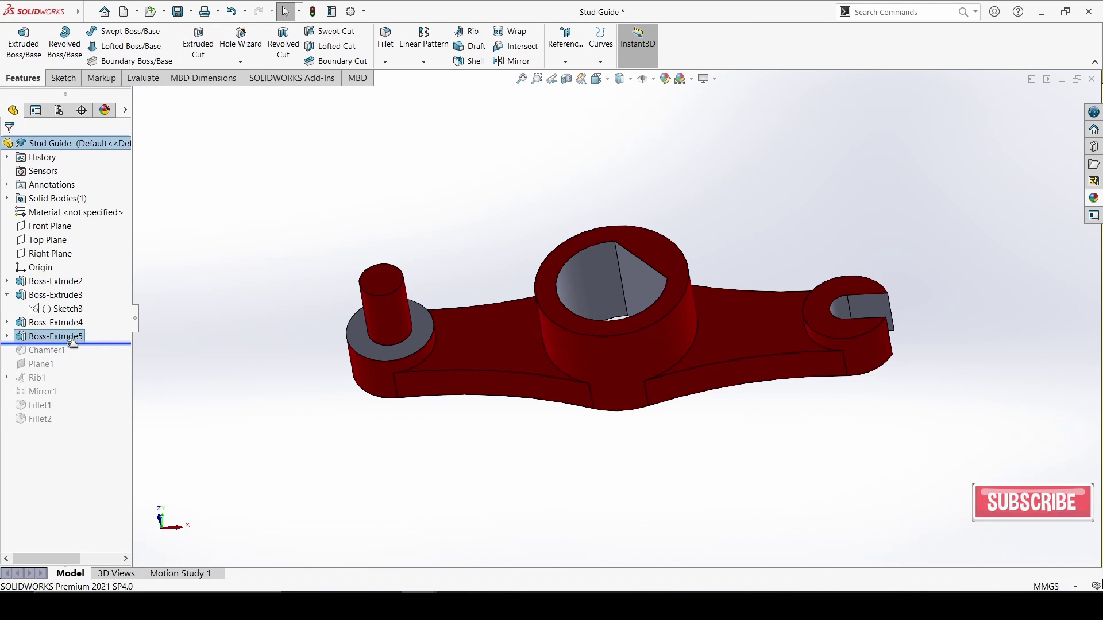
Roll forward to Chamfer1 and review its 1.5 mm × 45° settings on the stud.
drag(69, 344, 59, 352)
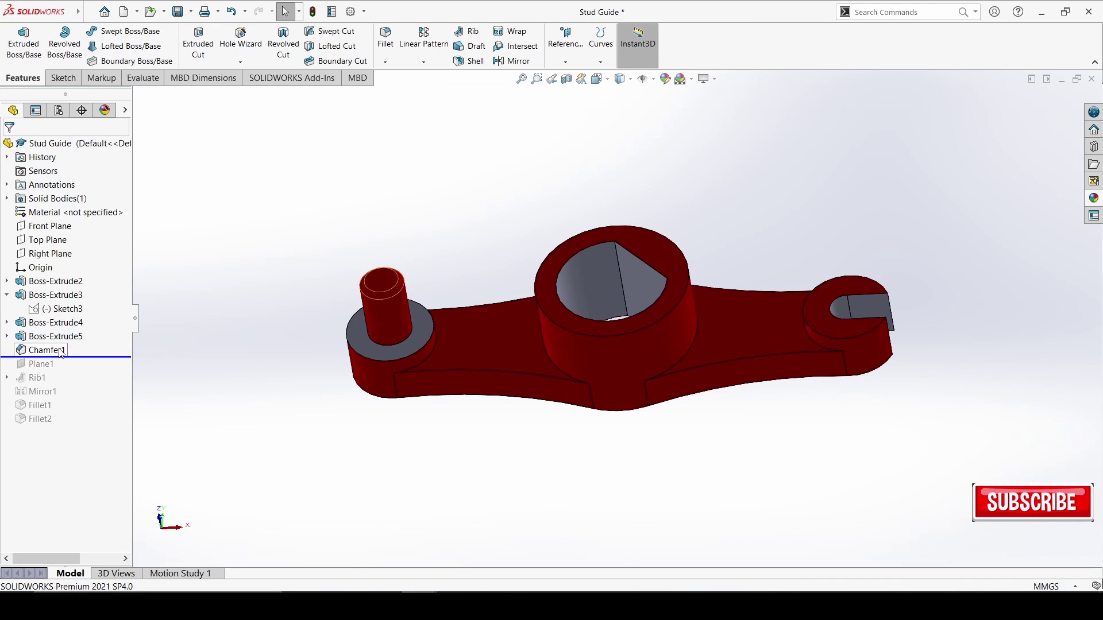
click(384, 62)
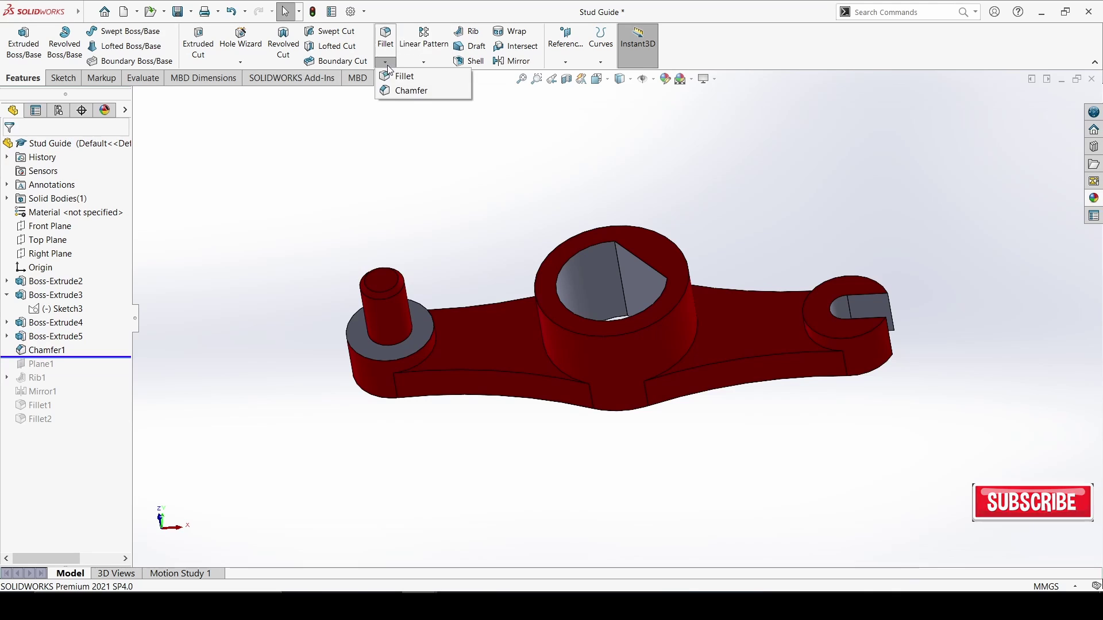
click(44, 353)
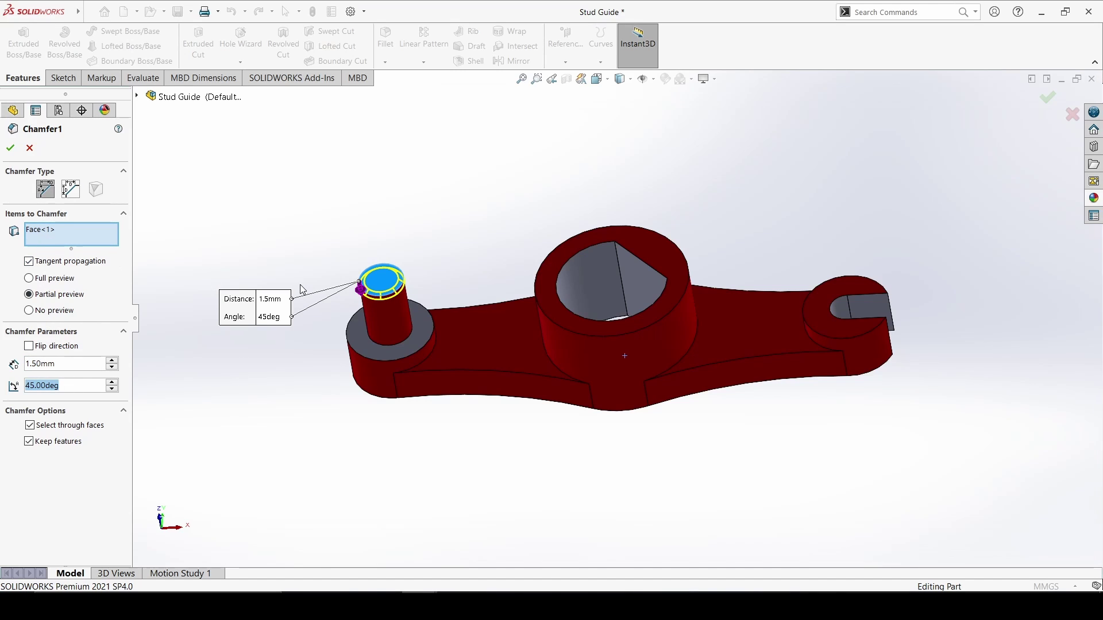
key(Return)
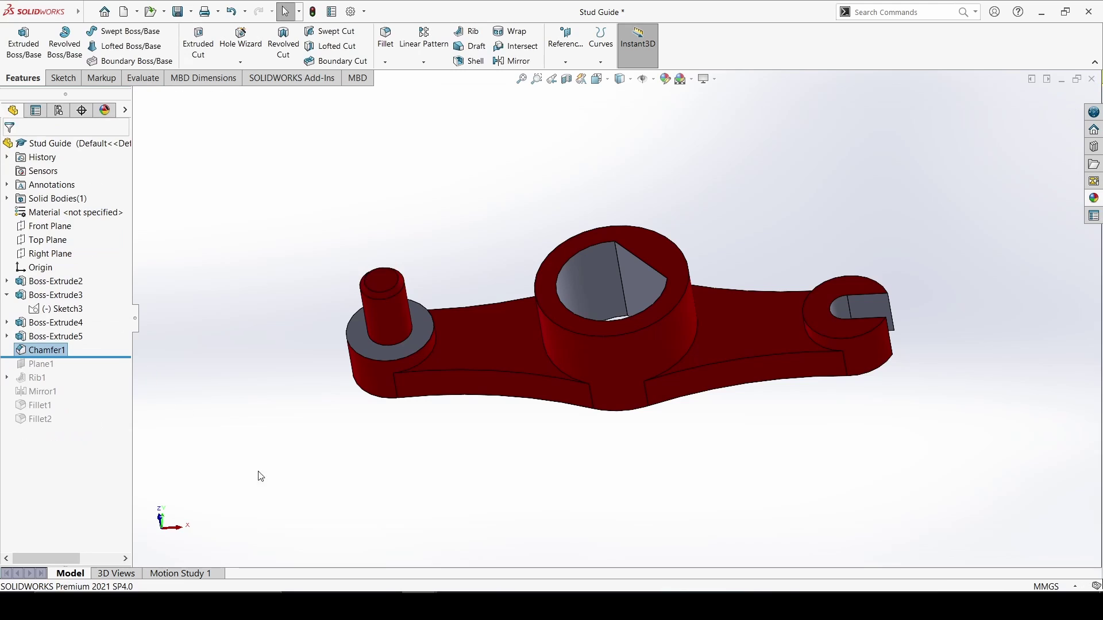
Orbit to a lower side view and roll forward to include Plane1.
middle_drag(275, 471, 282, 382)
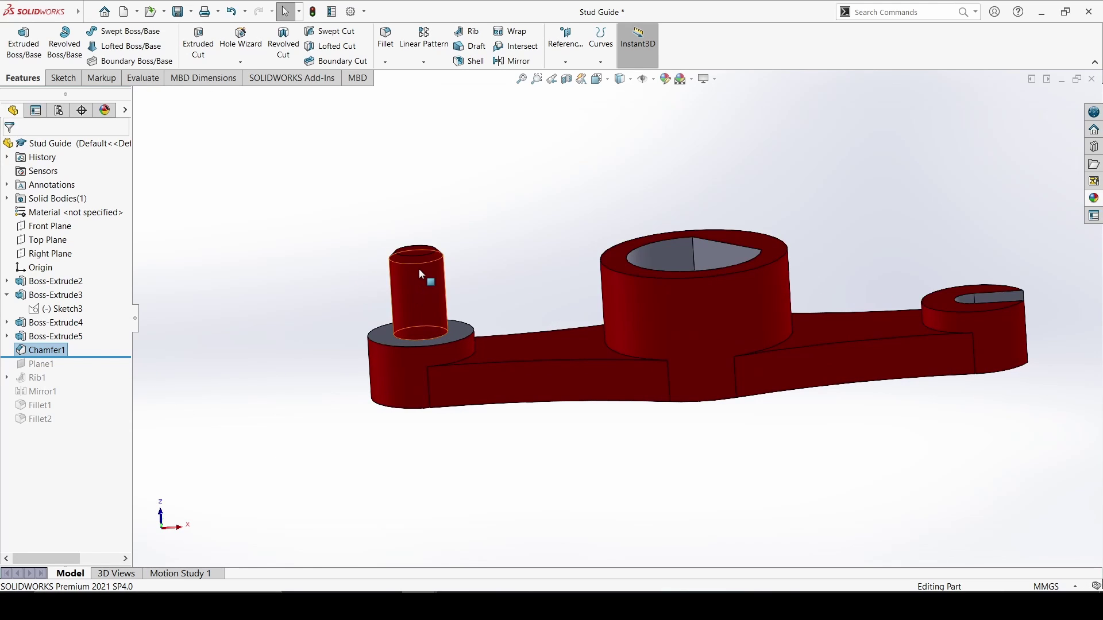
scroll(421, 275, down, 2)
drag(68, 354, 67, 365)
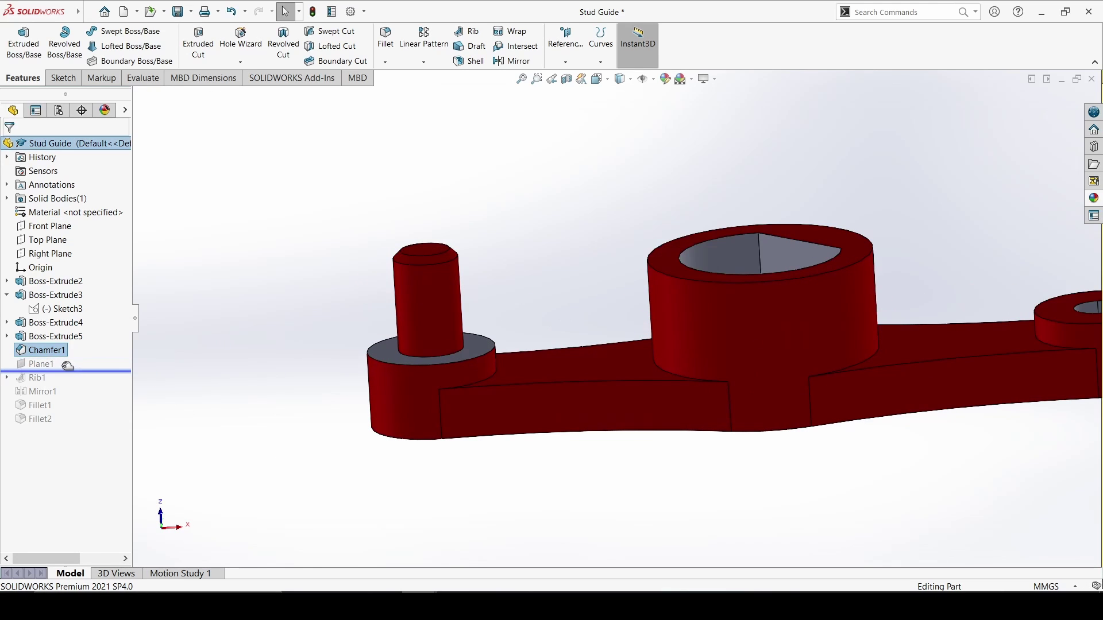
Review Plane1's 4.00 mm offset from the Top Plane and accept it unchanged.
key(z)
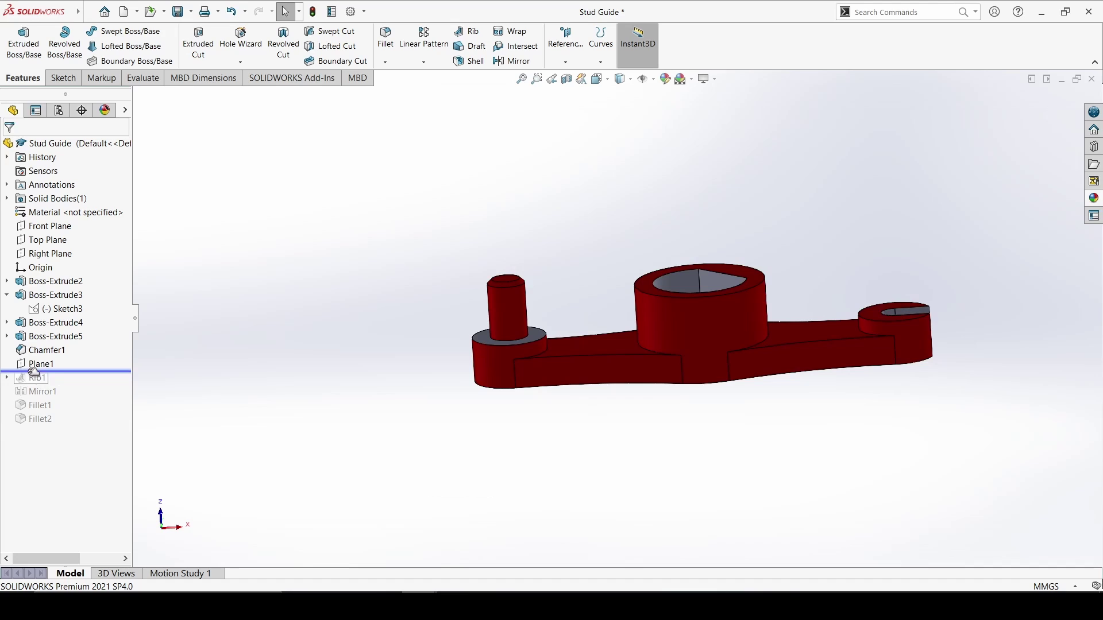
click(61, 363)
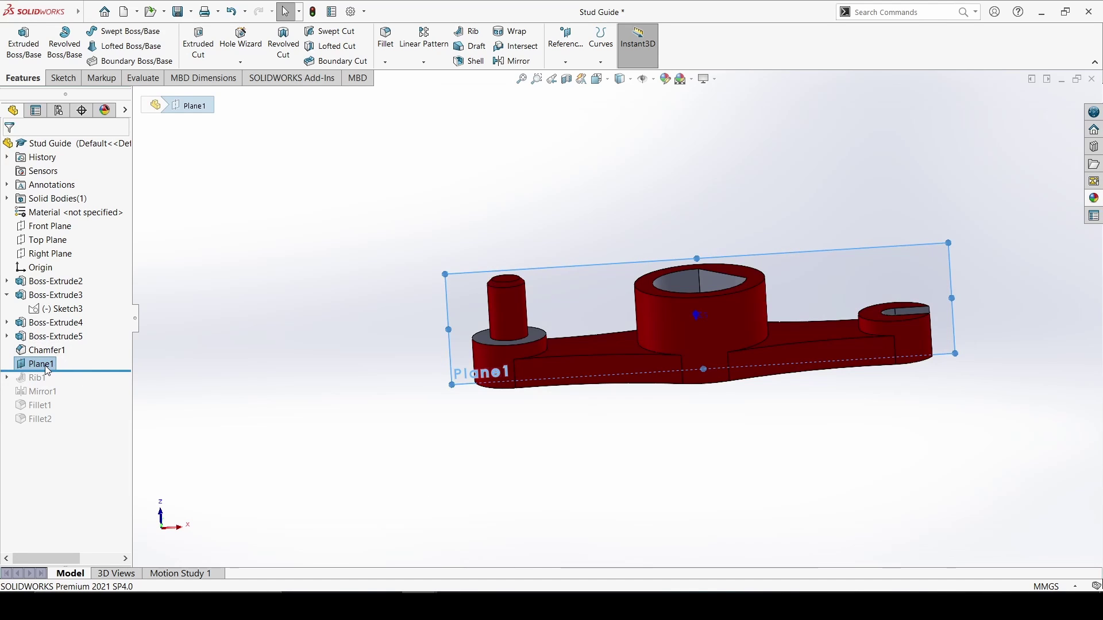
click(61, 325)
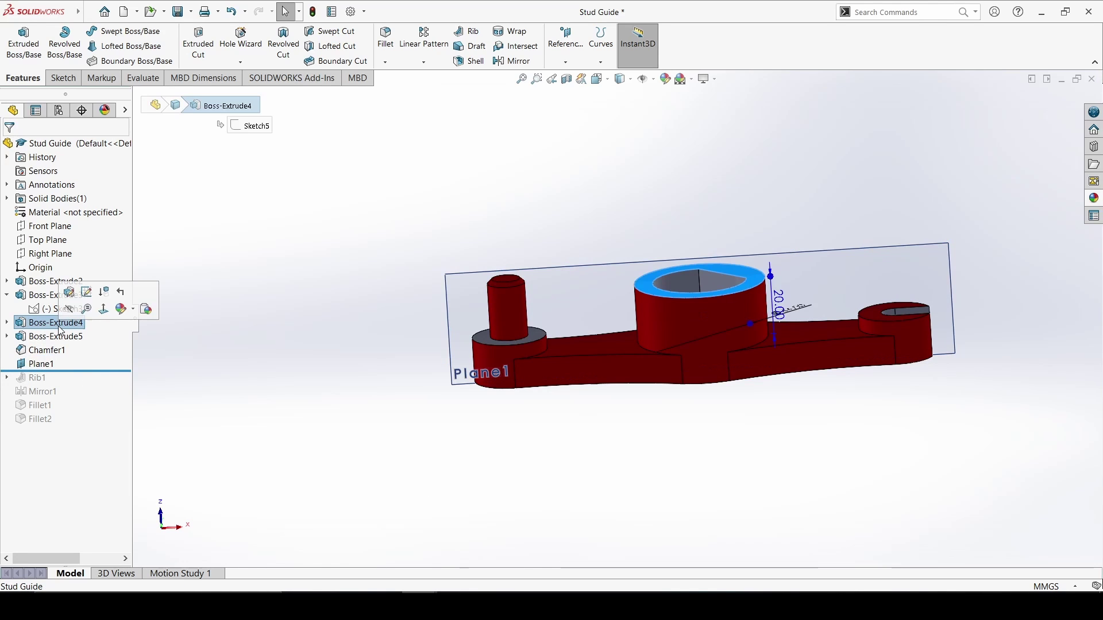
click(39, 365)
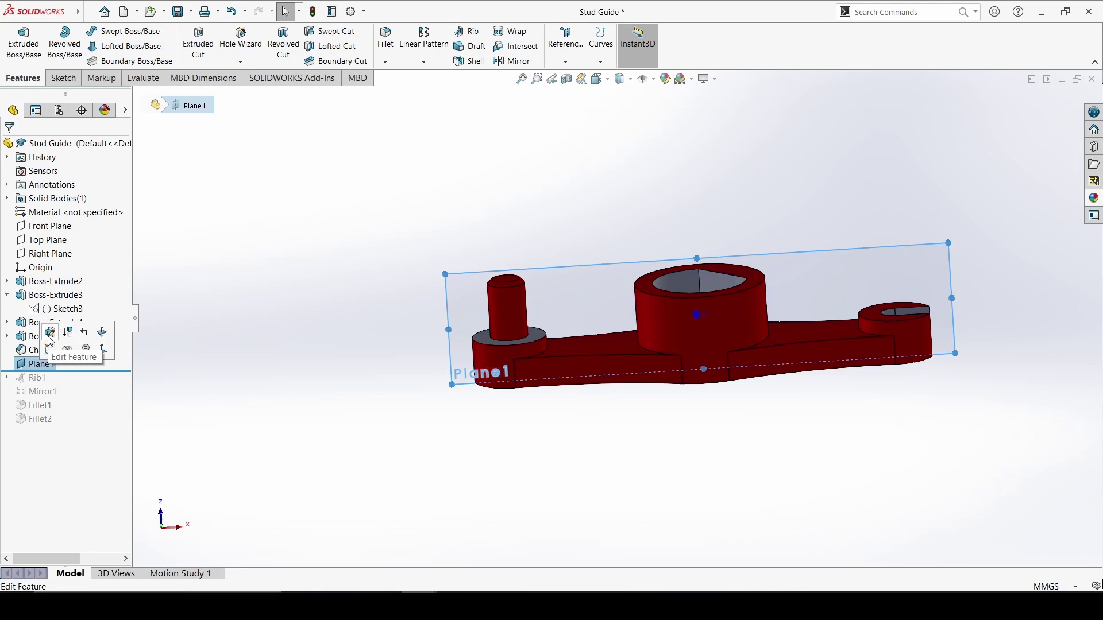
click(50, 341)
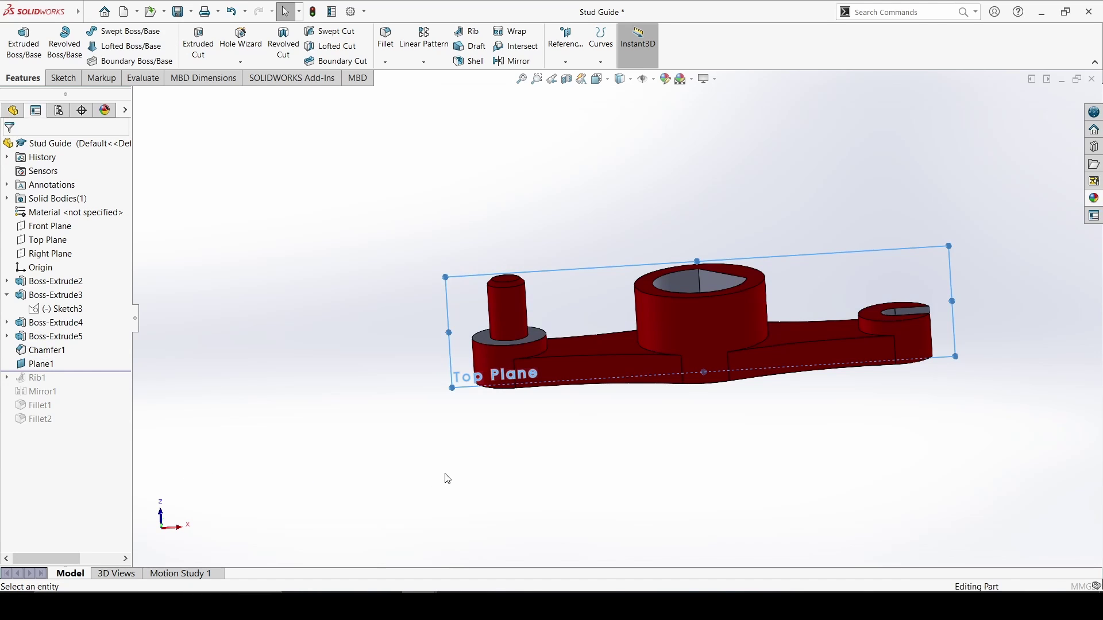
mouse_move(554, 423)
middle_down()
mouse_move(564, 374)
mouse_move(290, 456)
mouse_move(316, 523)
mouse_move(645, 389)
middle_up()
scroll(660, 325, down, 3)
middle_drag(660, 325, 622, 367)
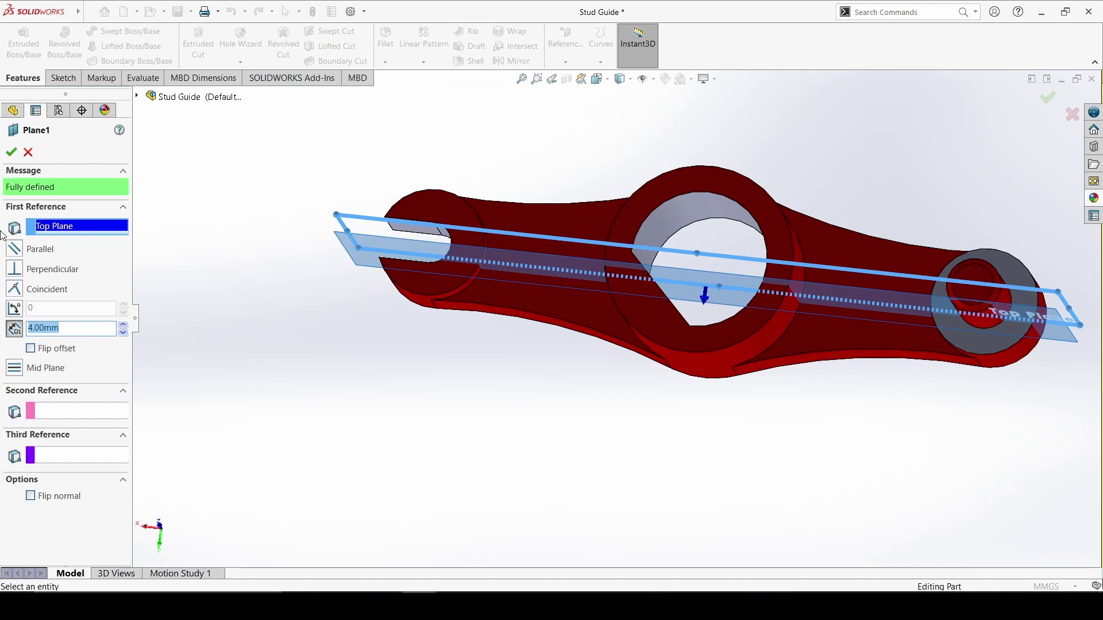
click(10, 152)
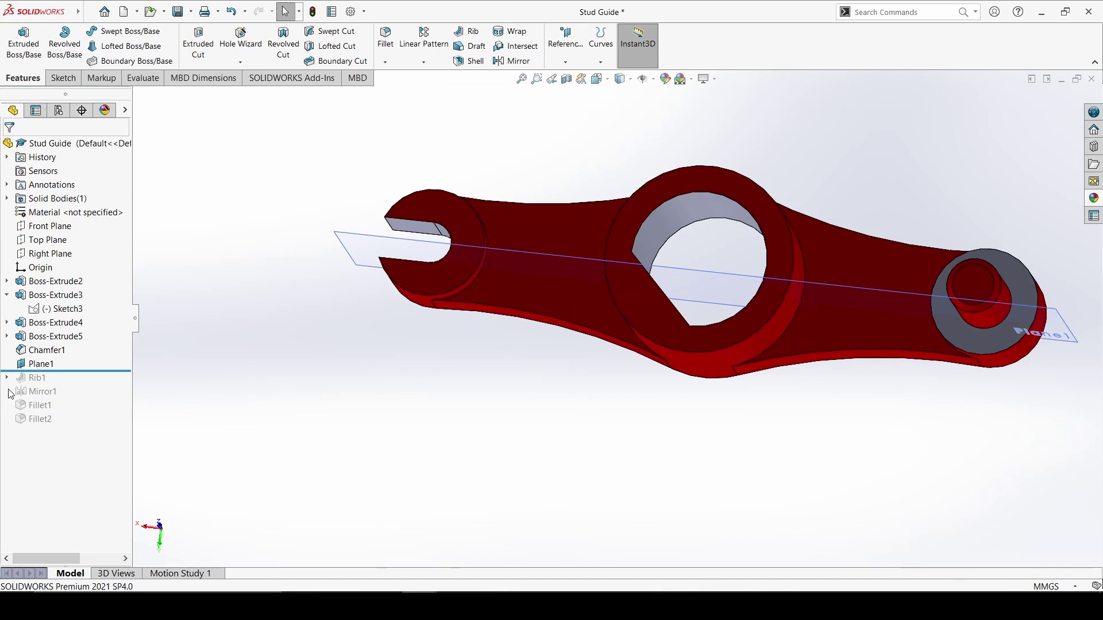
Open Rib1's Sketch10 to check the diagonal line, then exit so the rib rebuilds.
click(36, 377)
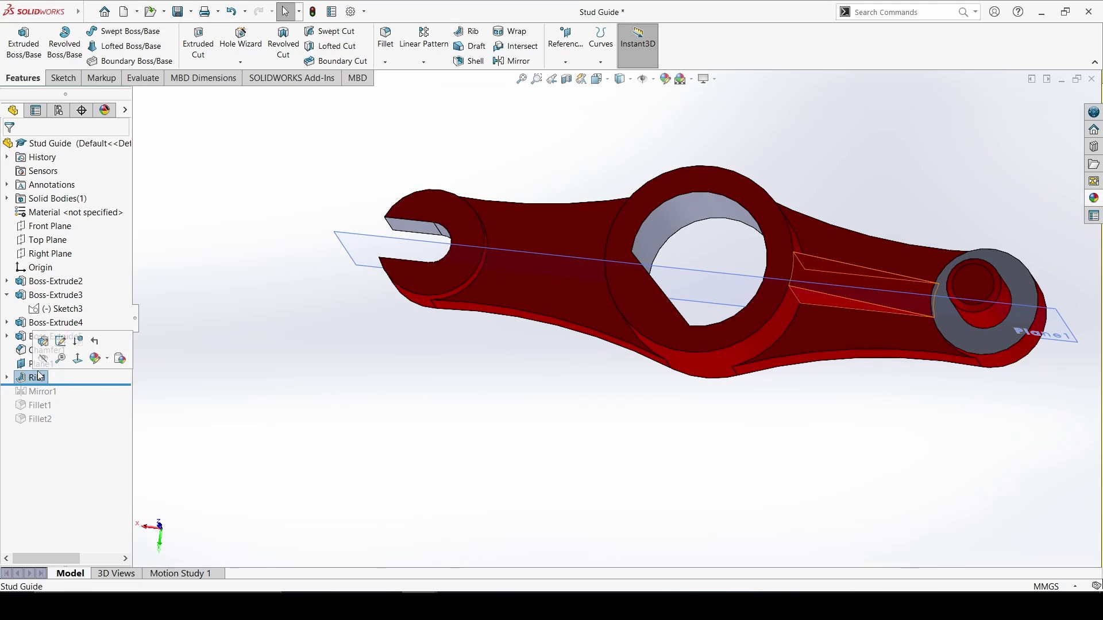
click(61, 344)
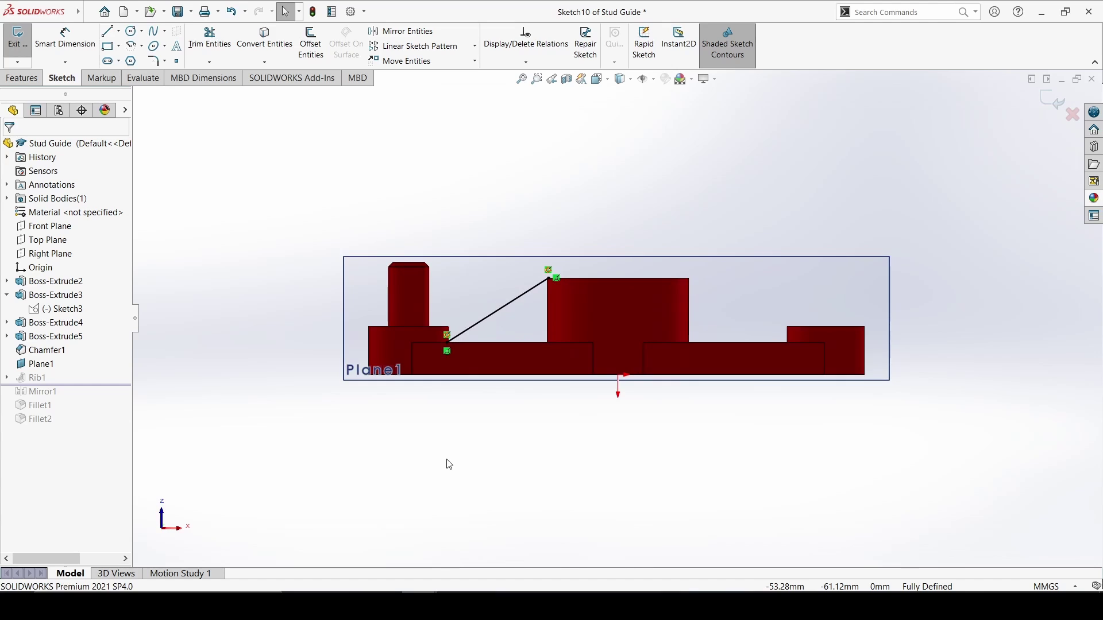
scroll(367, 304, down, 3)
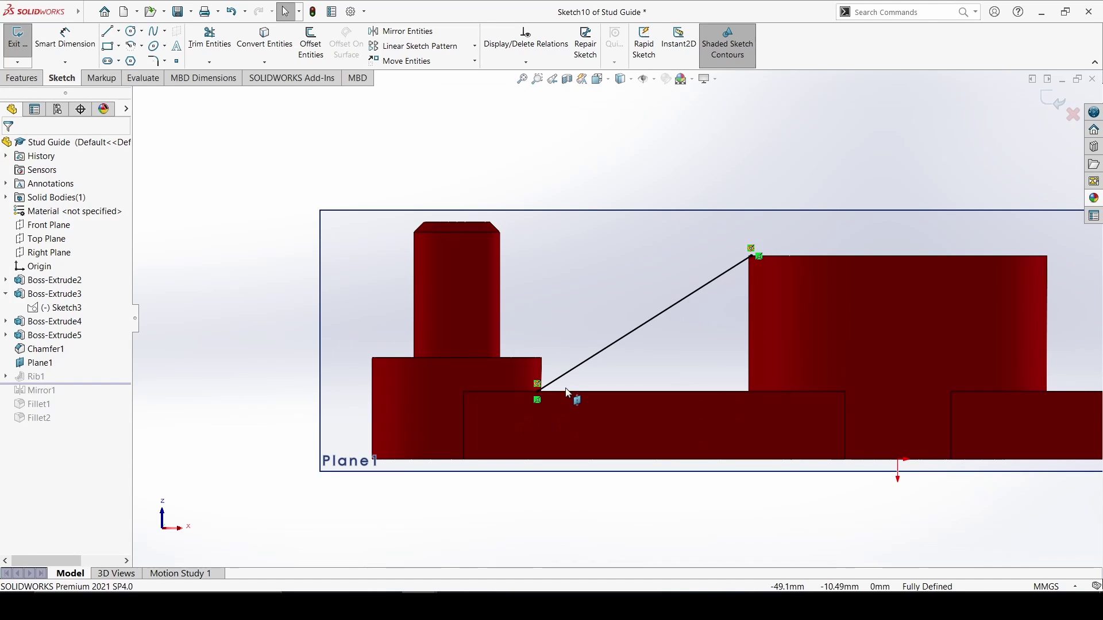
scroll(637, 341, up, 2)
scroll(638, 342, up, 3)
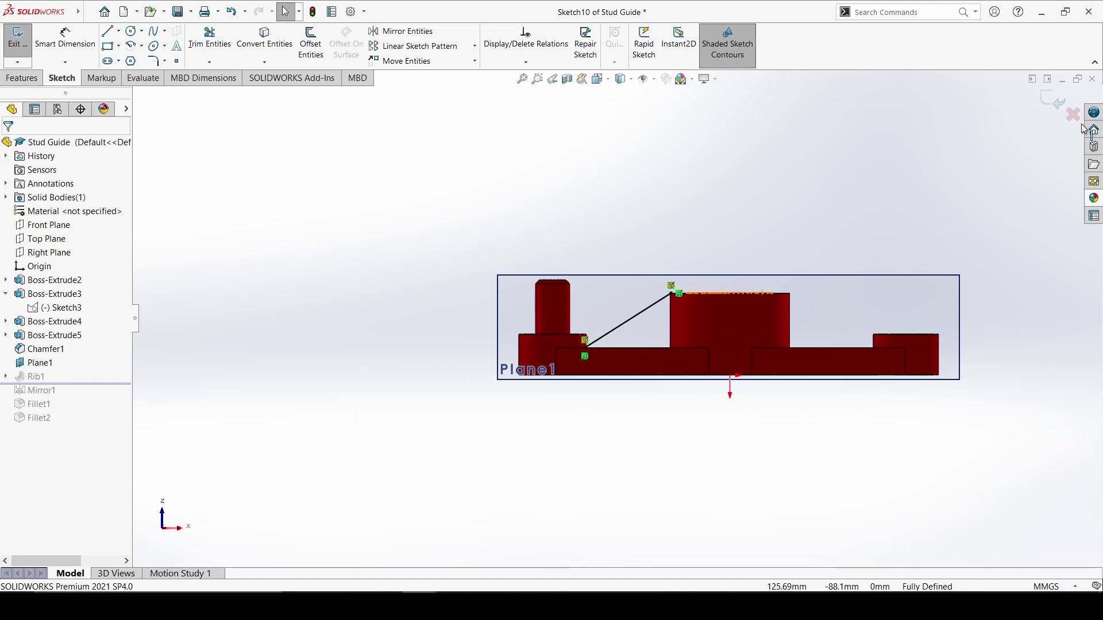
click(1043, 105)
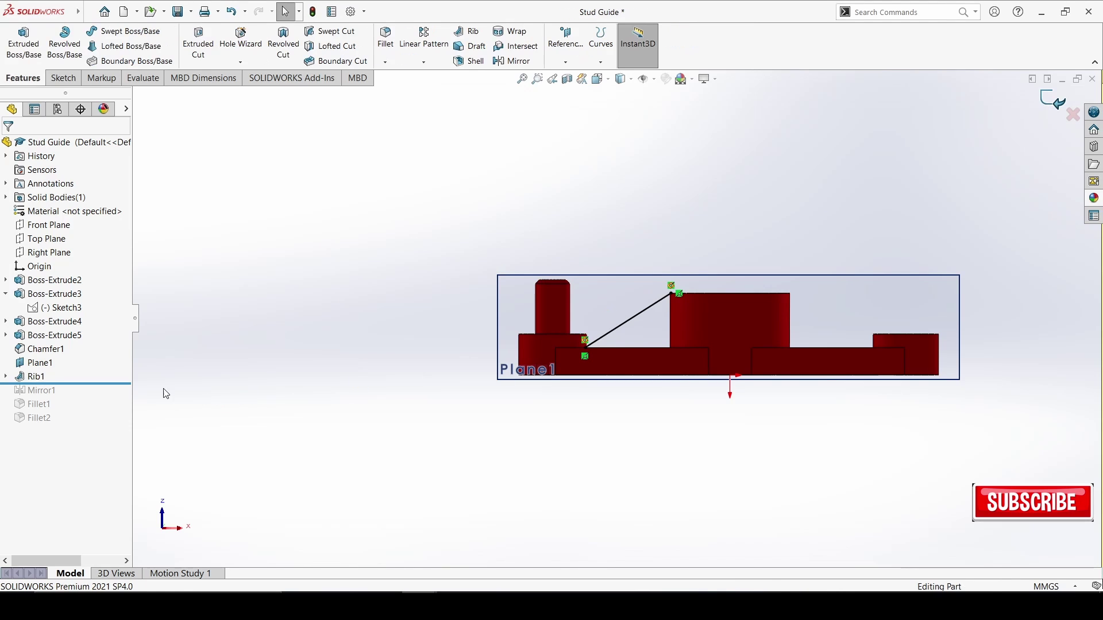
click(41, 377)
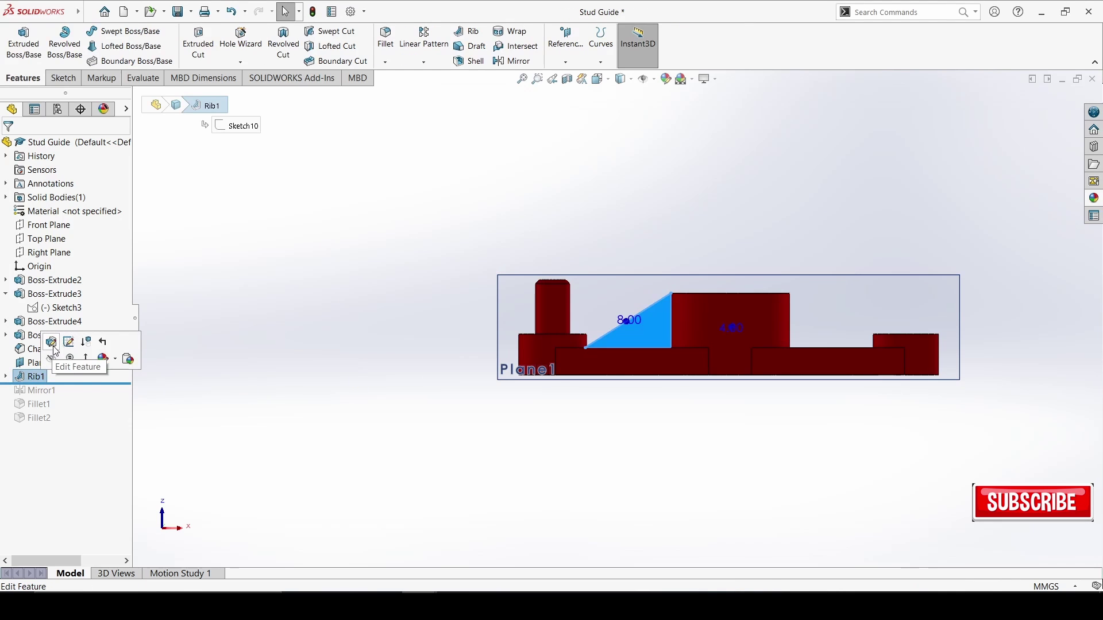
Review Rib1's 8 mm thickness and 1° draft from several angles, then accept it.
click(52, 343)
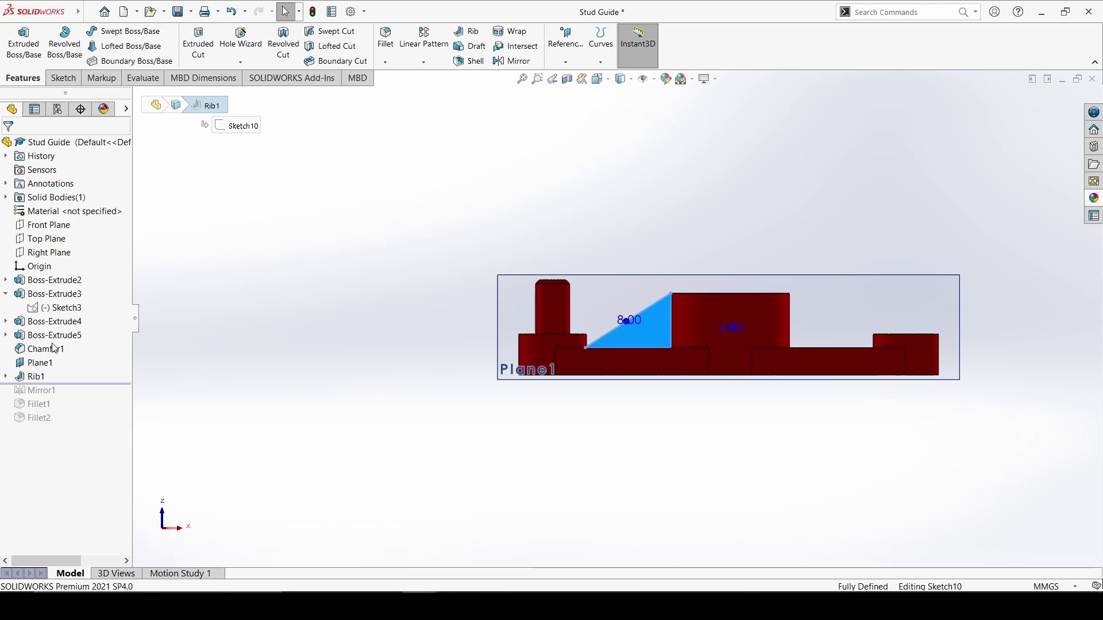
mouse_move(352, 447)
middle_down()
mouse_move(412, 454)
mouse_move(455, 522)
middle_up()
scroll(687, 429, down, 2)
scroll(683, 402, down, 4)
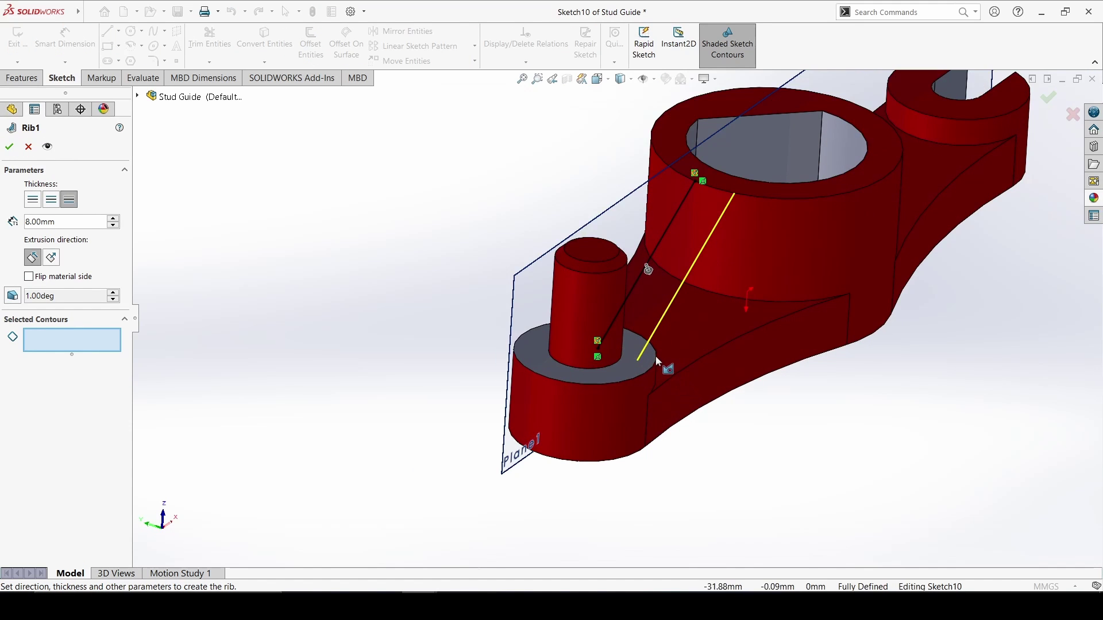
mouse_move(660, 369)
middle_down()
mouse_move(646, 391)
mouse_move(648, 451)
mouse_move(666, 466)
middle_up()
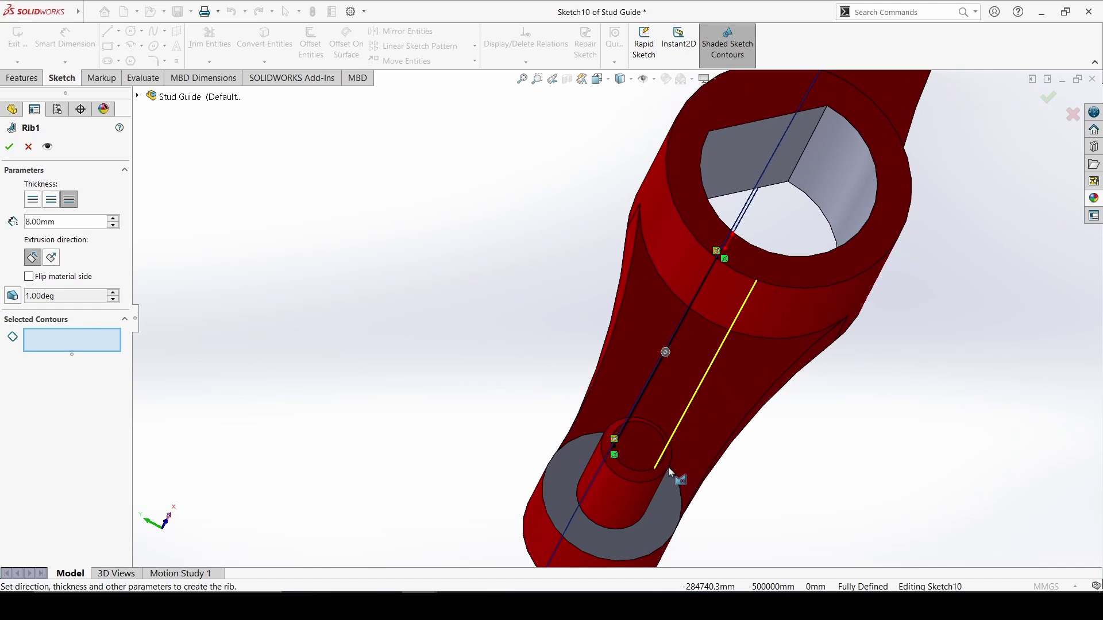
scroll(671, 453, down, 1)
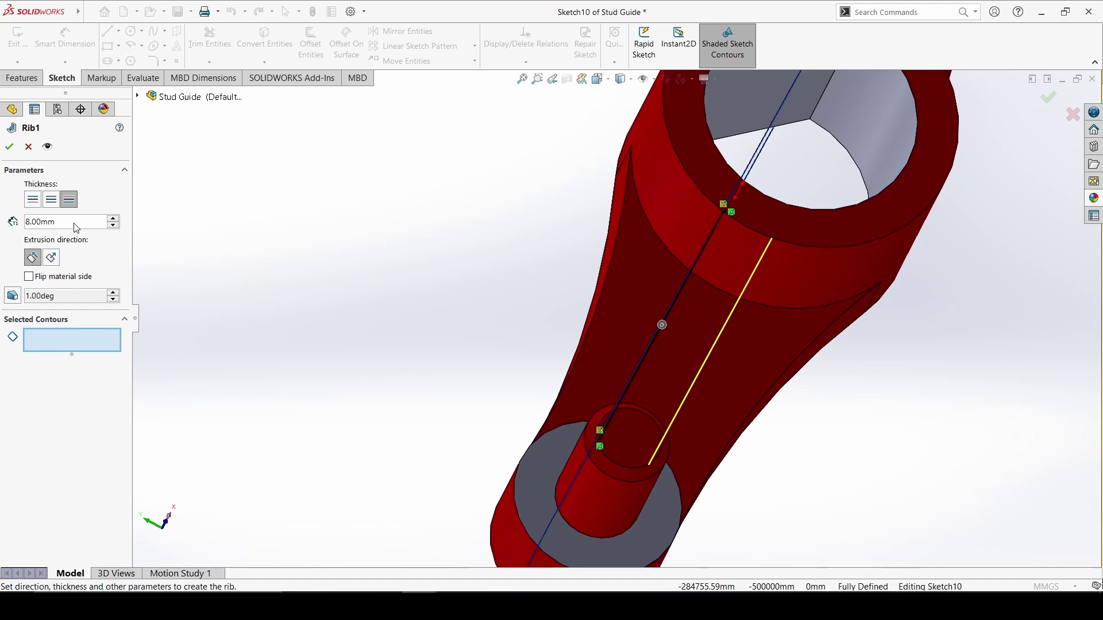
click(9, 148)
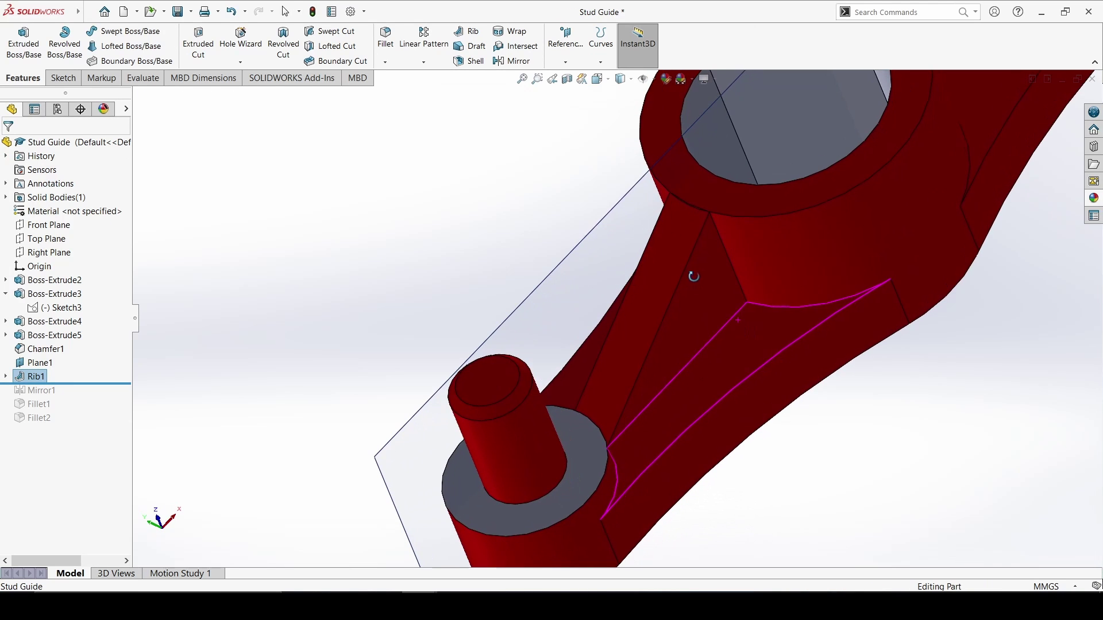
click(40, 363)
Hide Plane1 and zoom out to see the whole part.
click(64, 349)
key(z)
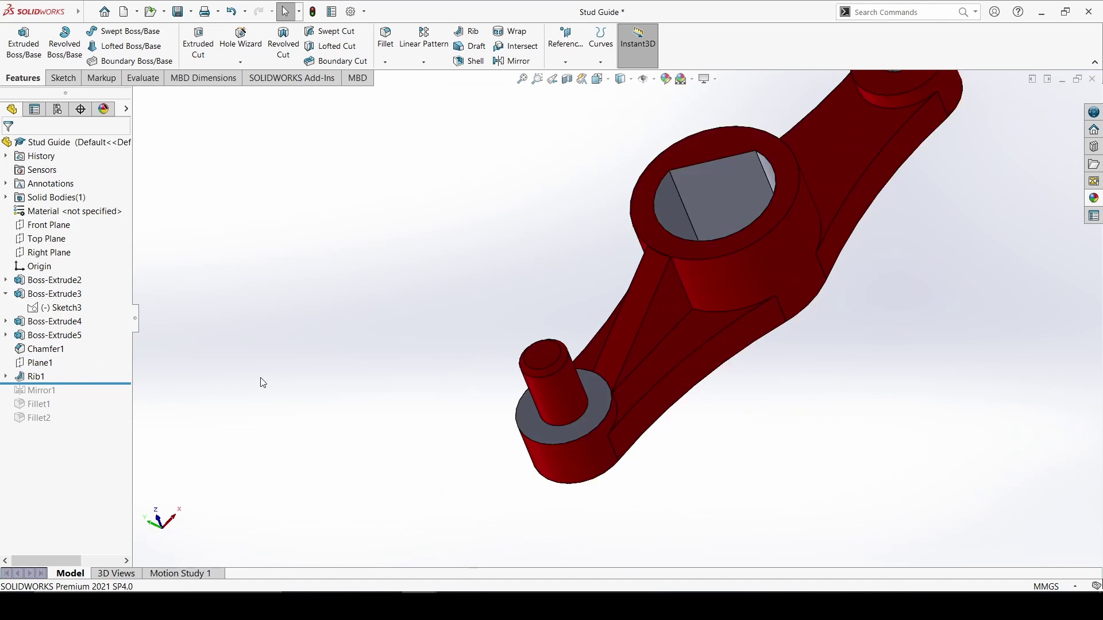
key(z)
key(shift+z)
key(z)
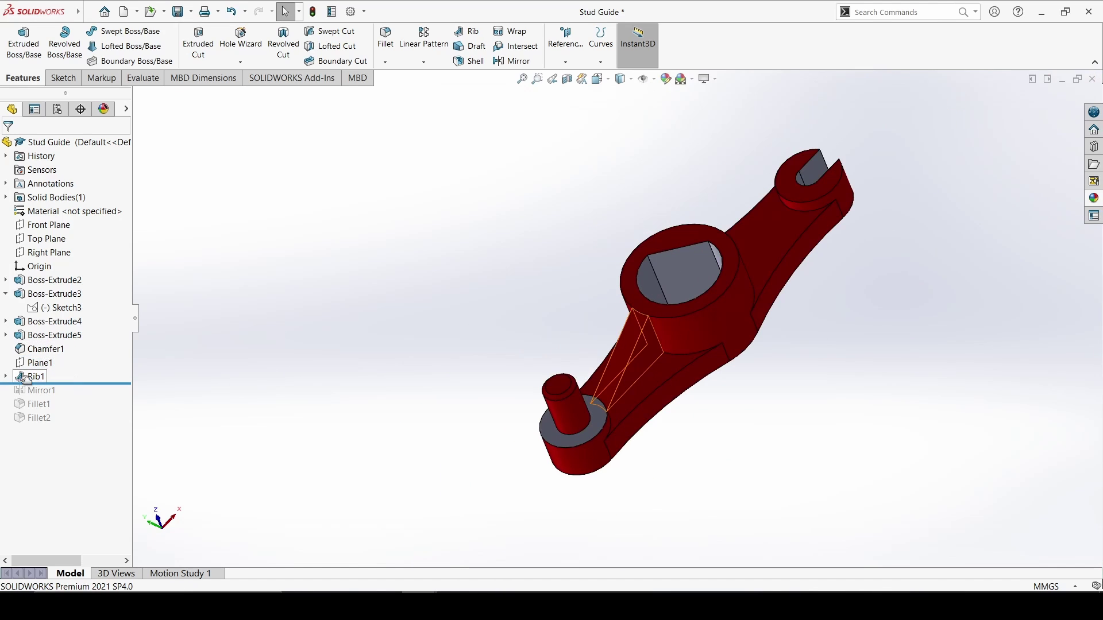
Roll forward to Mirror1, confirm Right Plane and Rib1, and accept the mirror.
drag(46, 394, 46, 396)
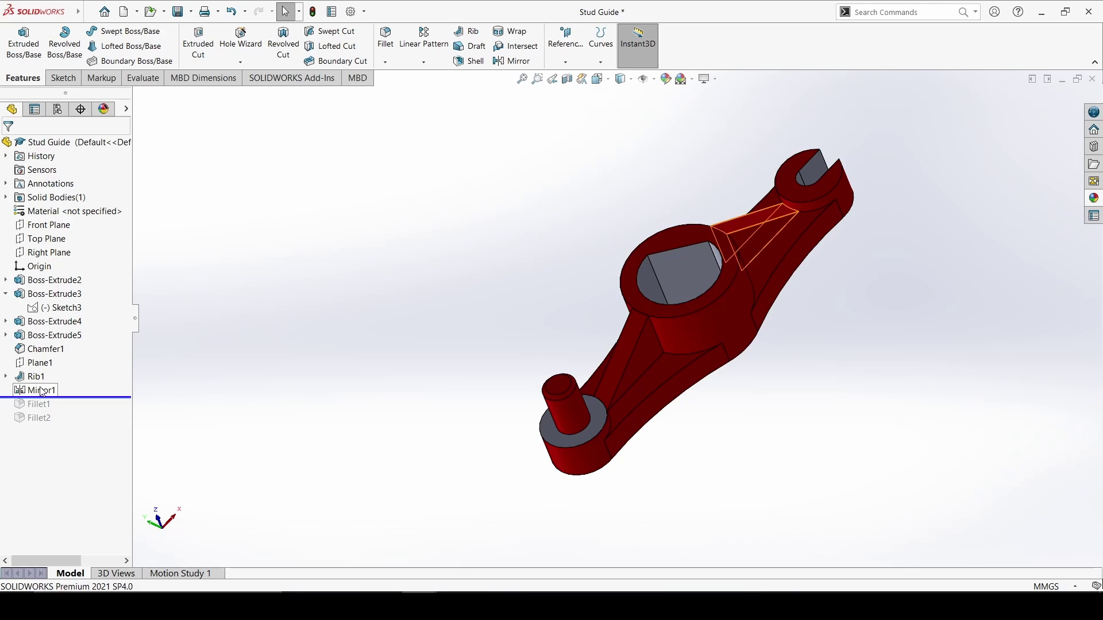
click(36, 390)
click(55, 362)
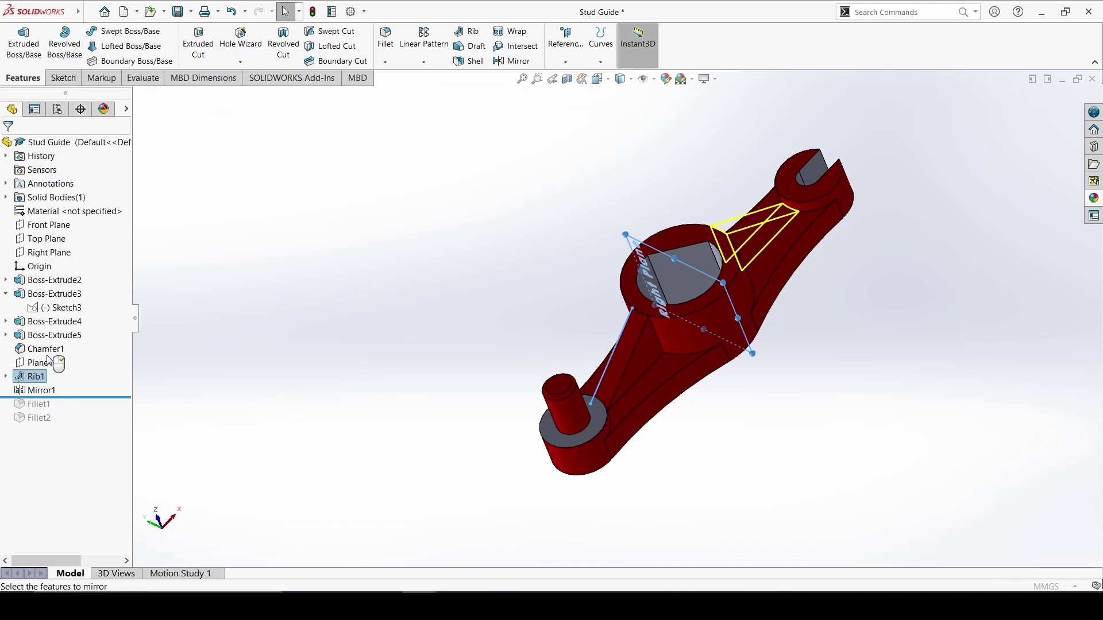
click(65, 192)
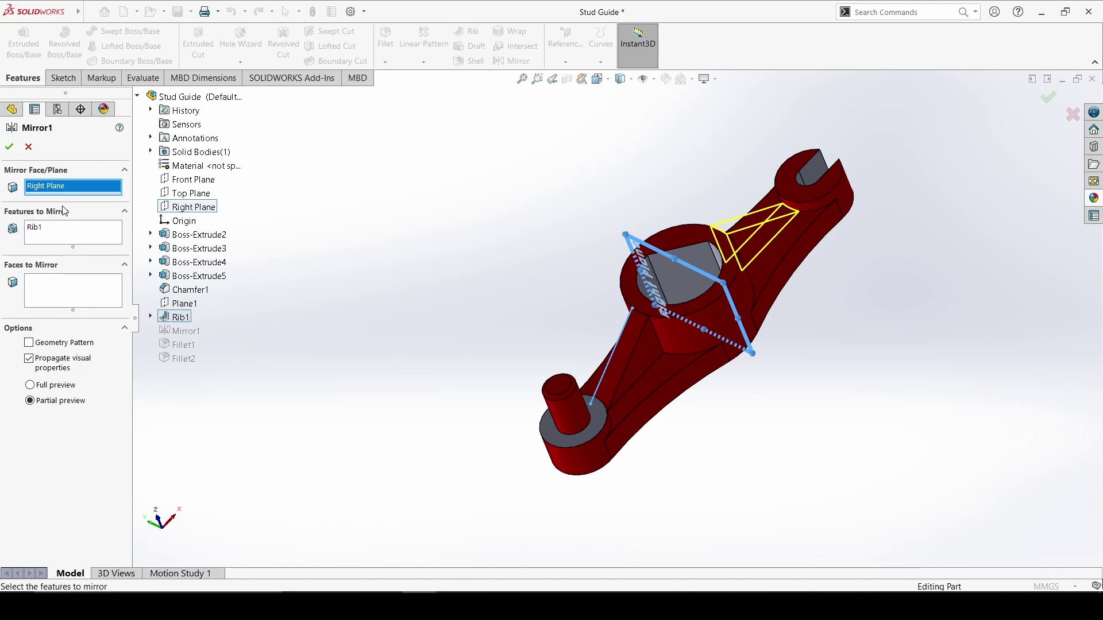
click(61, 238)
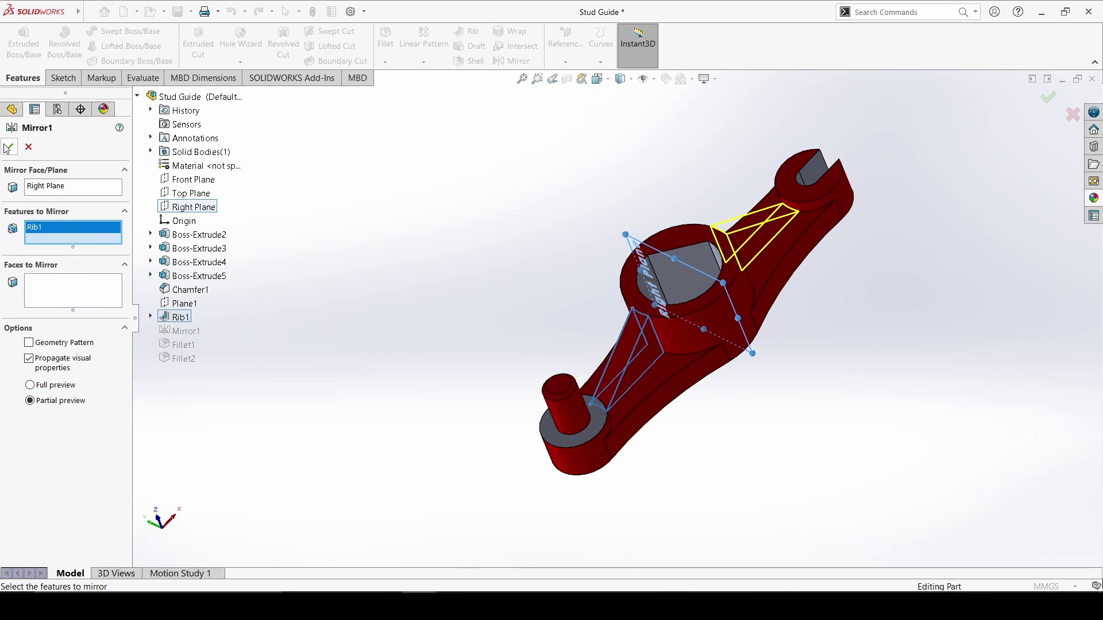
key(Return)
Roll the model forward to include Fillet1.
scroll(730, 243, down, 2)
scroll(744, 243, down, 4)
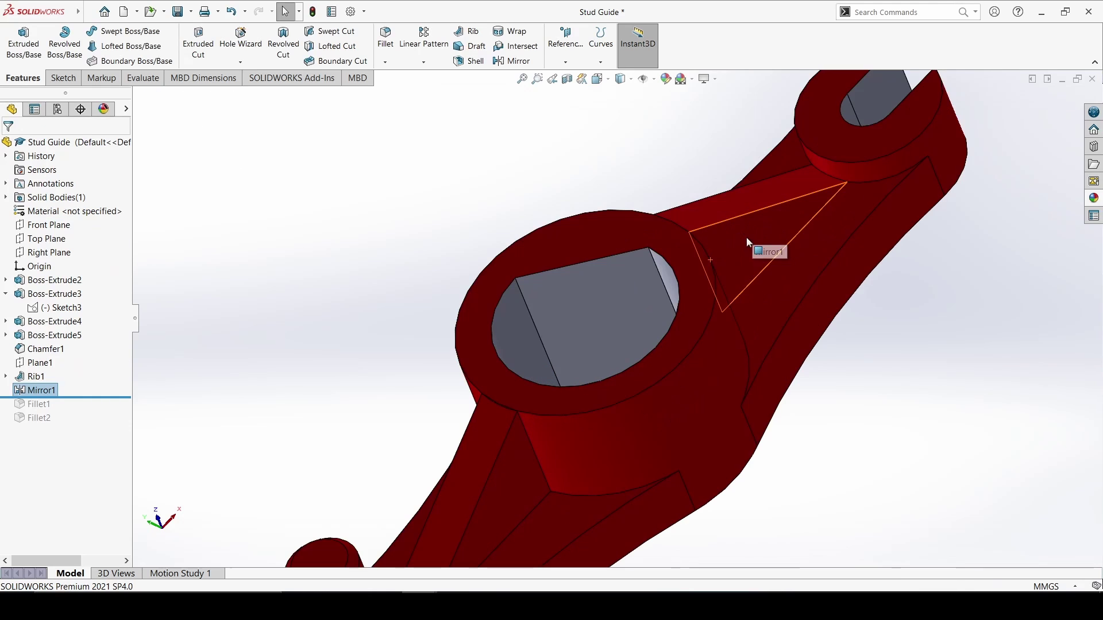
scroll(612, 318, up, 3)
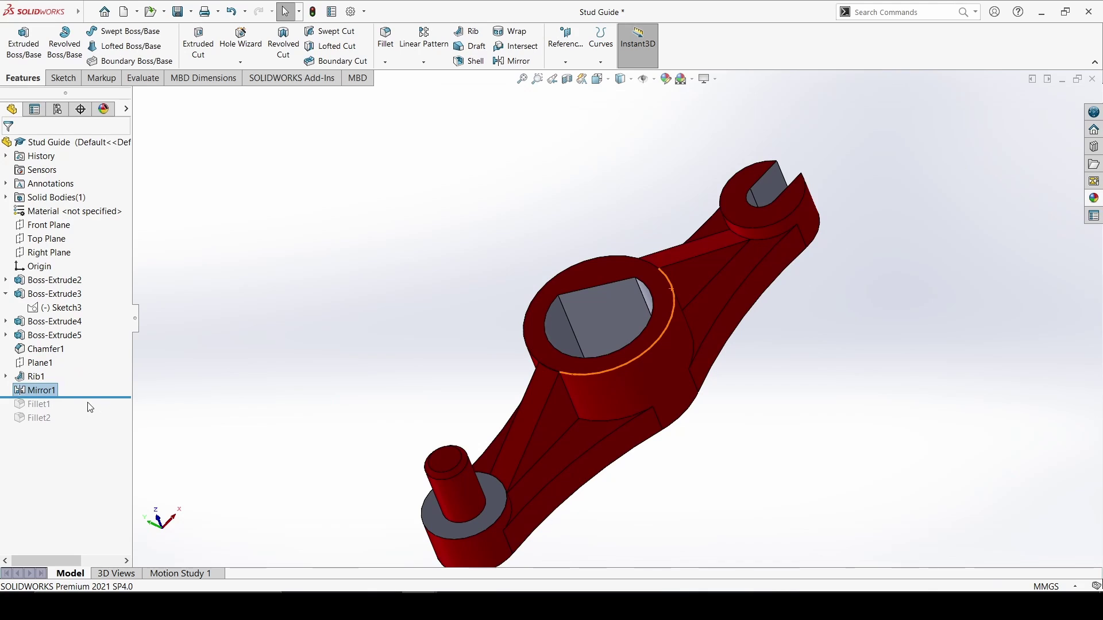
drag(96, 396, 95, 404)
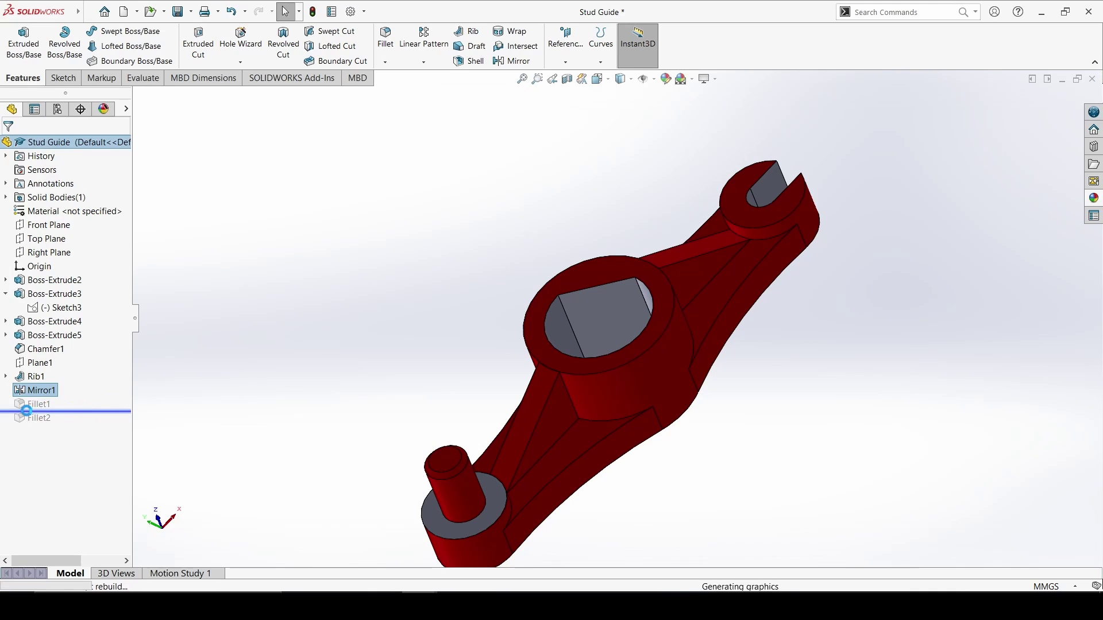
Inspect Fillet1's 3 mm rounded rib edges using a partial preview from several angles.
click(45, 405)
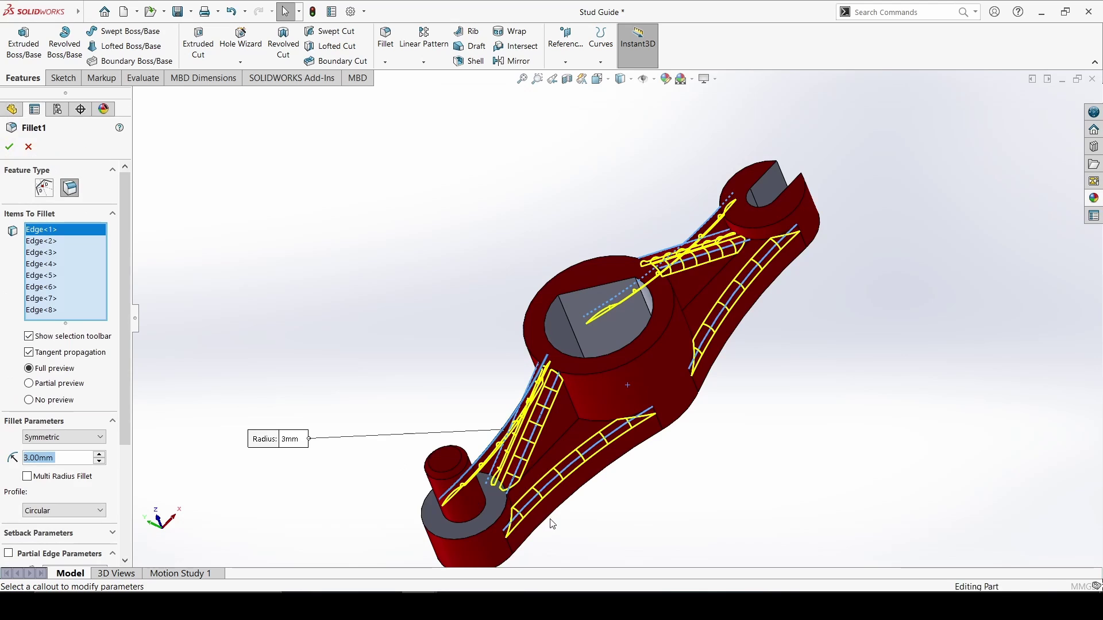
mouse_move(552, 521)
middle_down()
mouse_move(591, 505)
mouse_move(661, 582)
mouse_move(608, 532)
middle_up()
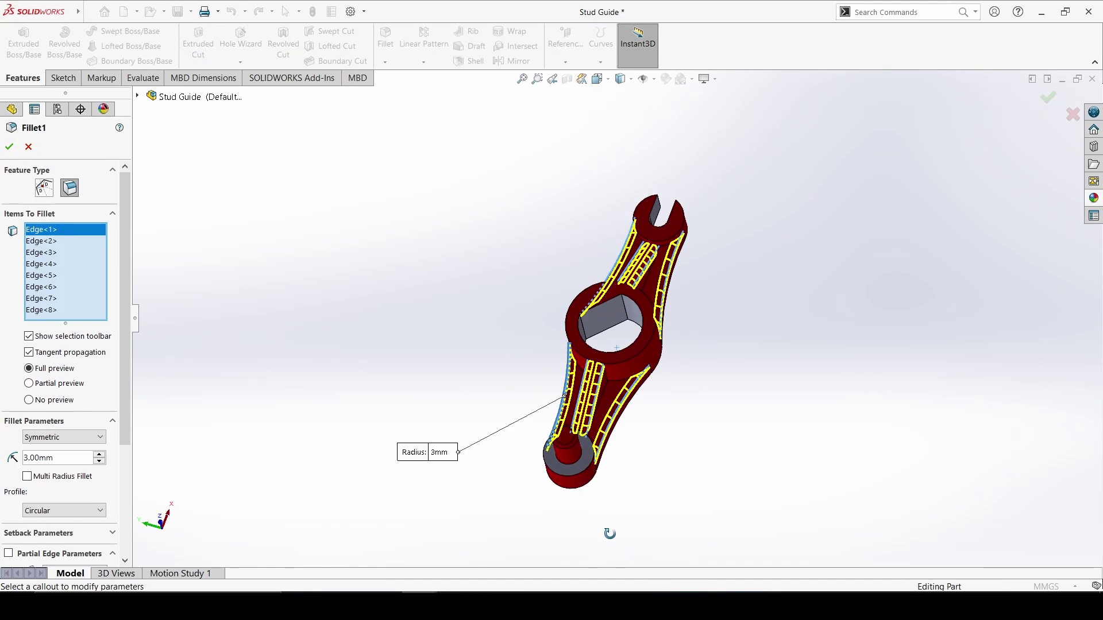
click(28, 384)
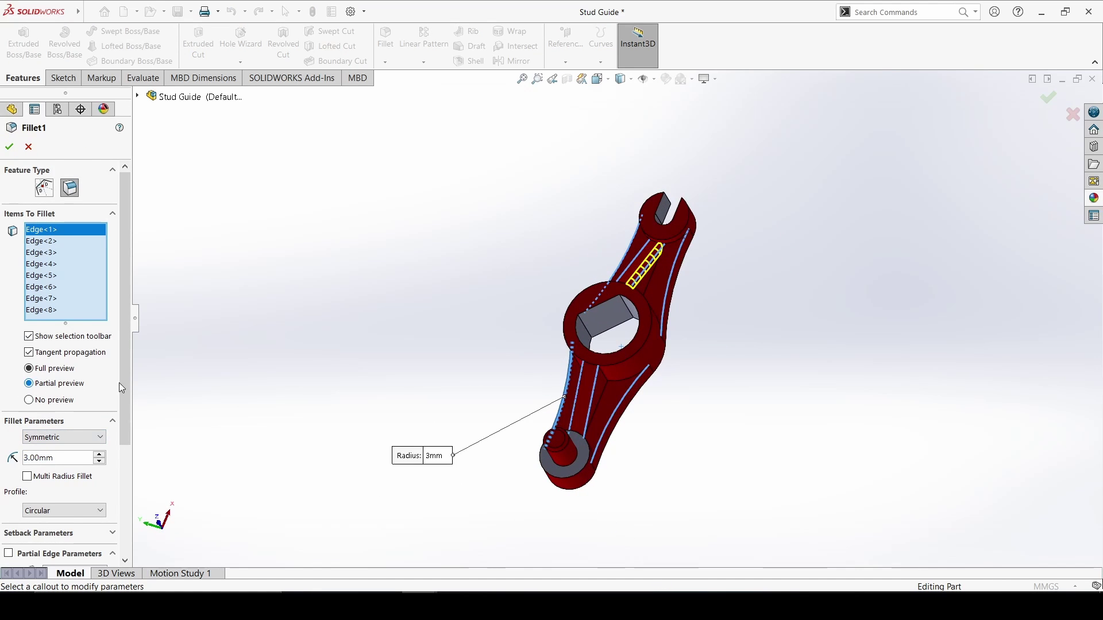
scroll(530, 367, down, 2)
mouse_move(608, 392)
middle_down()
mouse_move(628, 413)
mouse_move(553, 379)
mouse_move(551, 344)
middle_up()
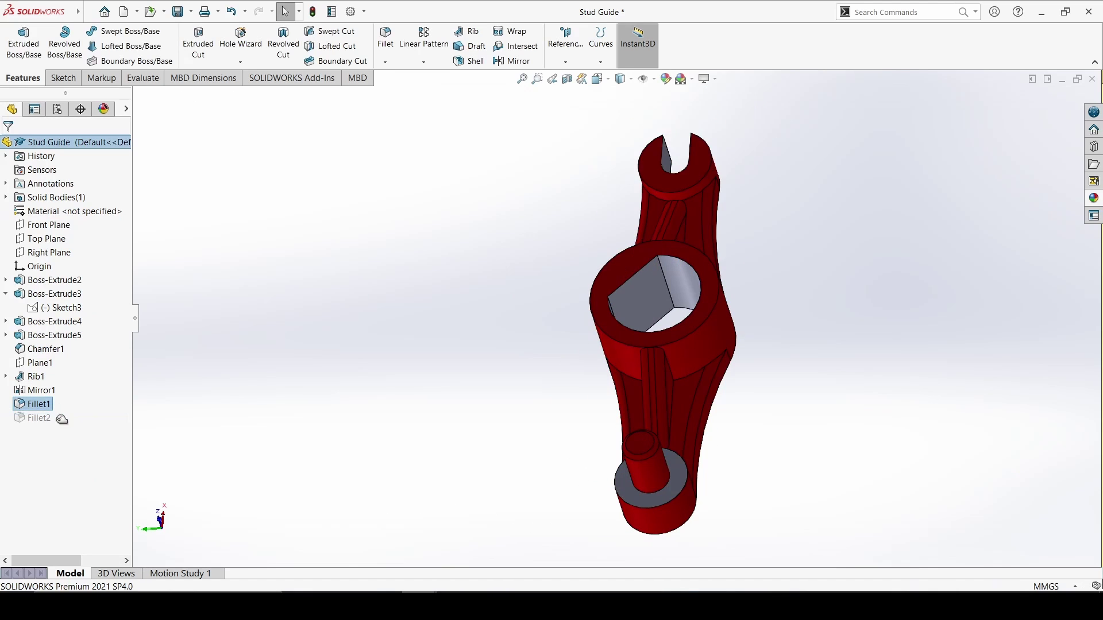
Restore Fillet2 with a 3 mm radius on the two rib-to-boss edges and view the finished part.
click(38, 418)
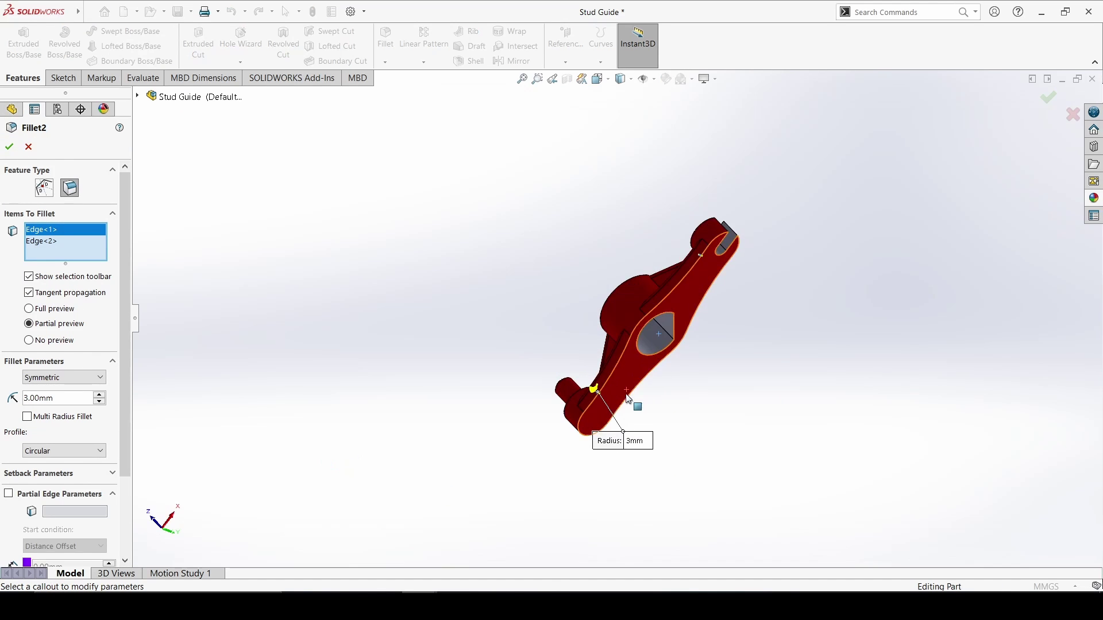
mouse_move(635, 401)
middle_down()
mouse_move(590, 445)
mouse_move(635, 529)
mouse_move(655, 344)
mouse_move(682, 352)
mouse_move(660, 357)
middle_up()
scroll(659, 328, down, 5)
click(29, 308)
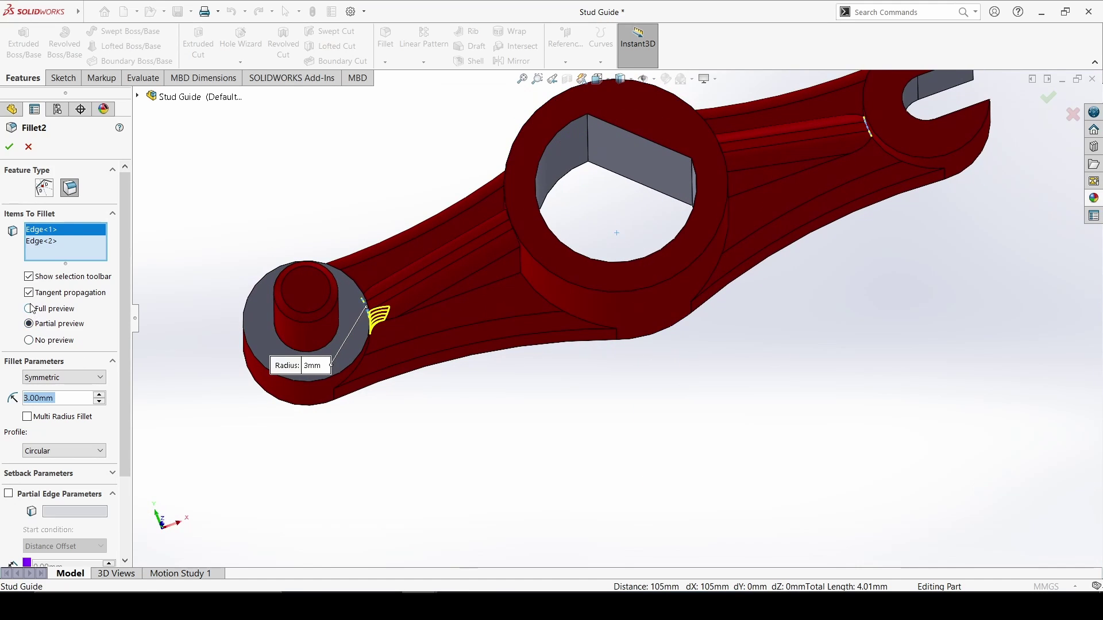
key(z)
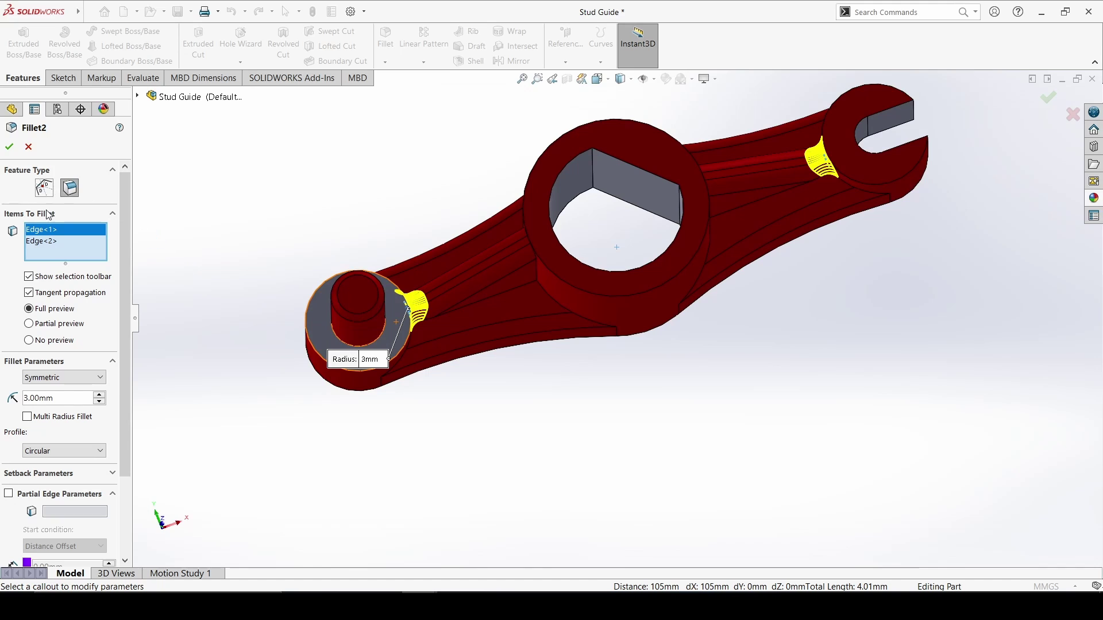
click(9, 147)
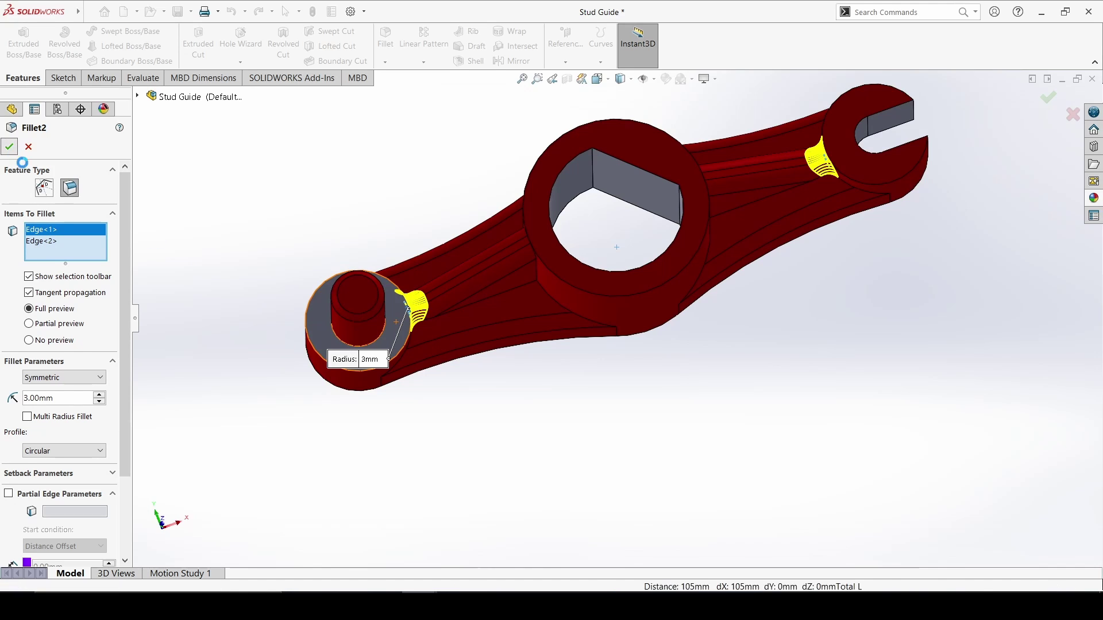
key(z)
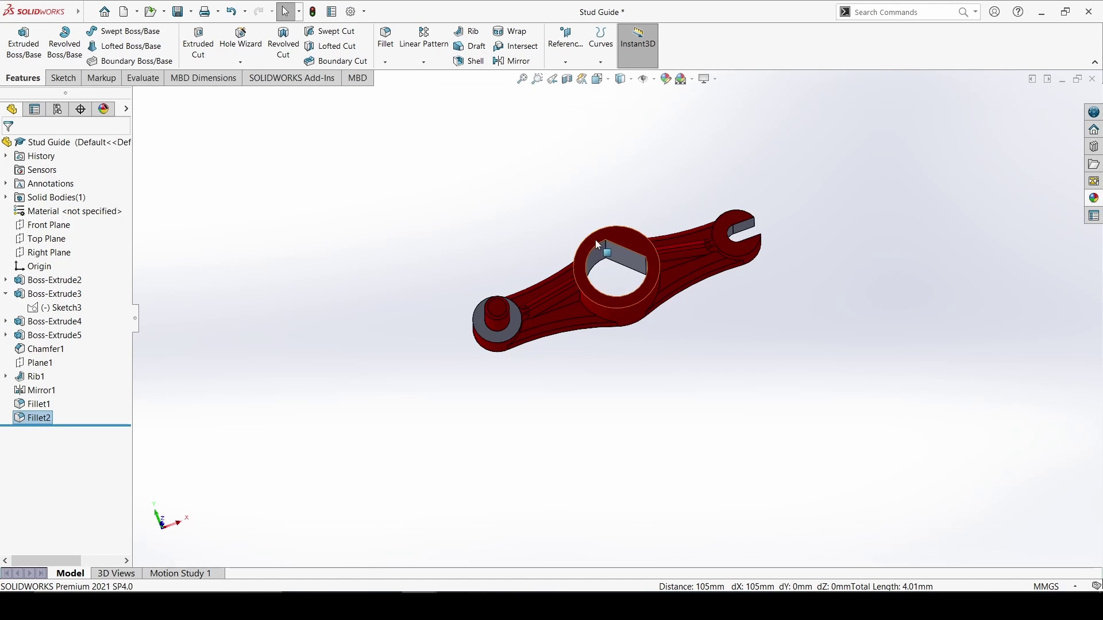
key(space)
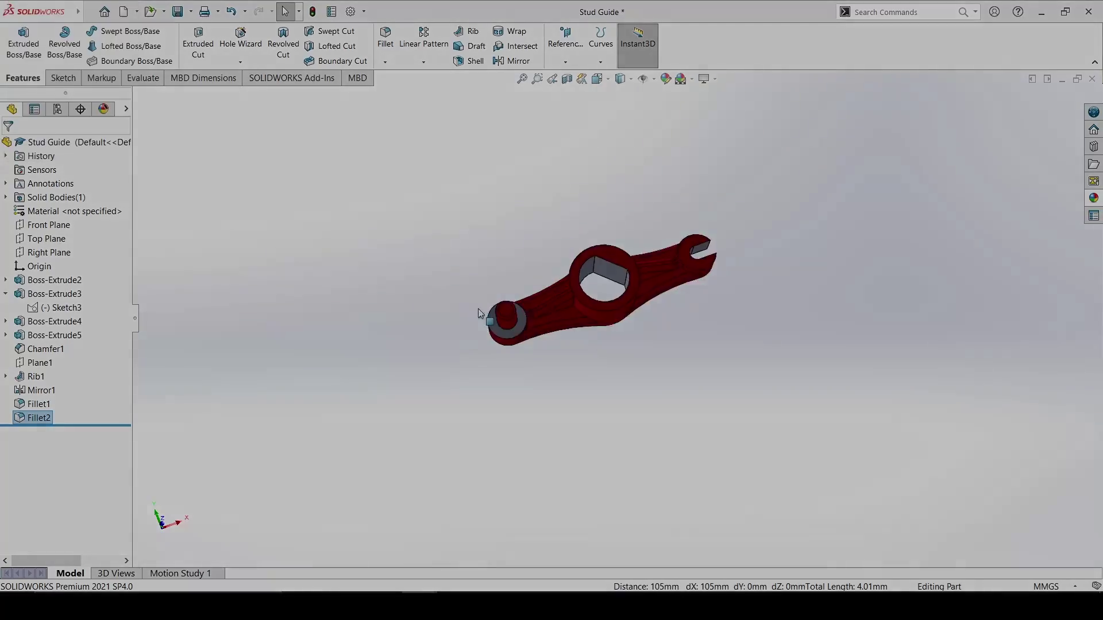
middle_drag(478, 309, 578, 395)
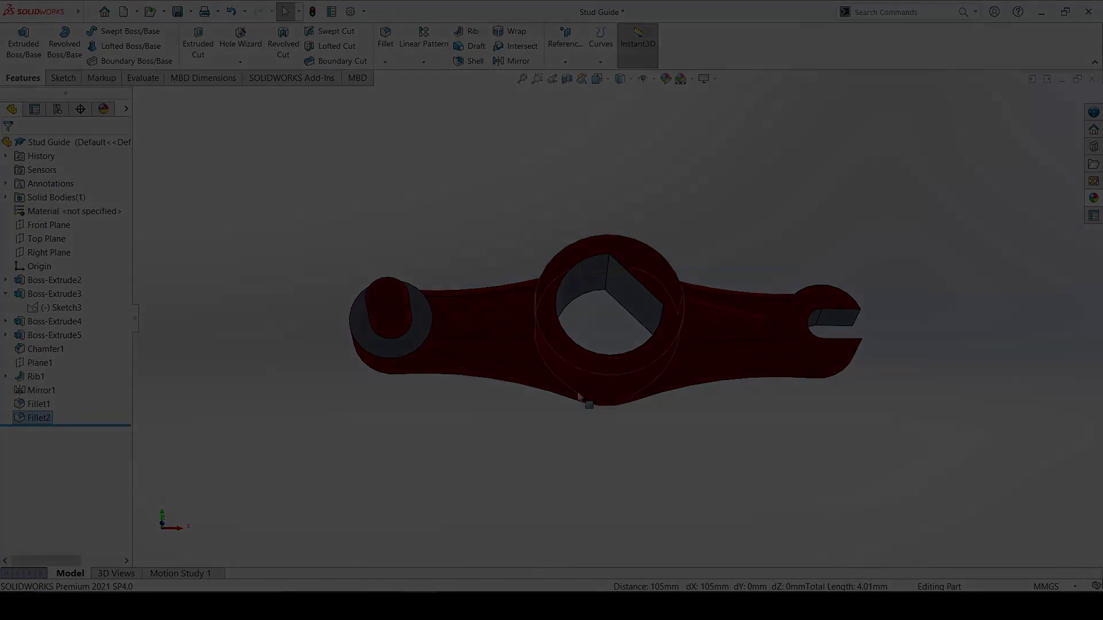